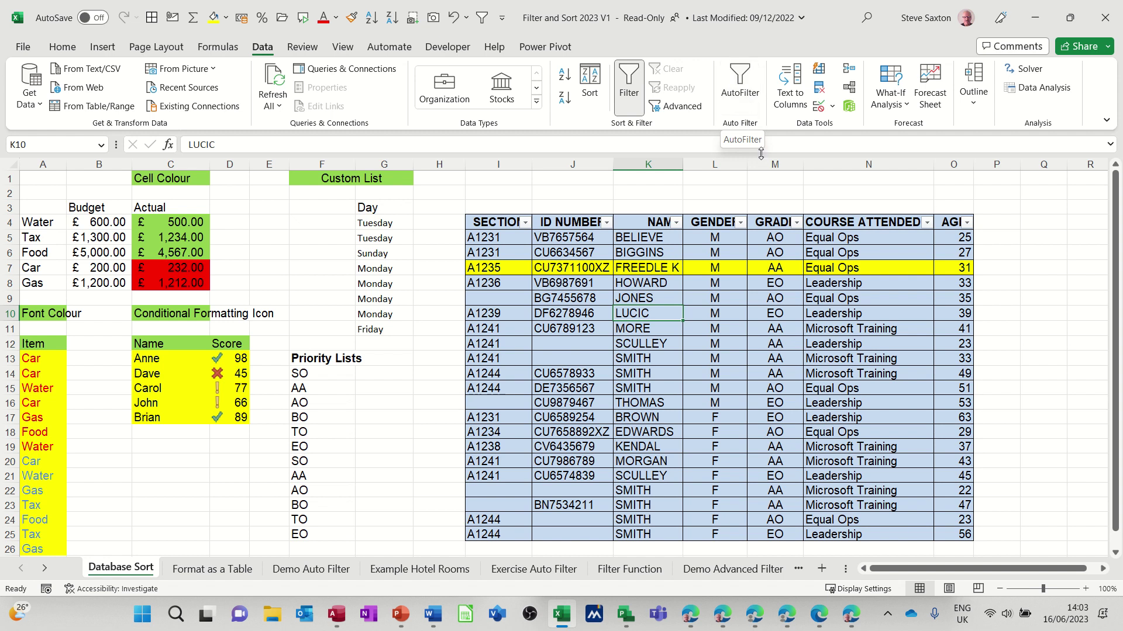
# - Filter the table to the Leadership rows of COURSE ATTENDED from a selected cell
pyautogui.click(841, 313)
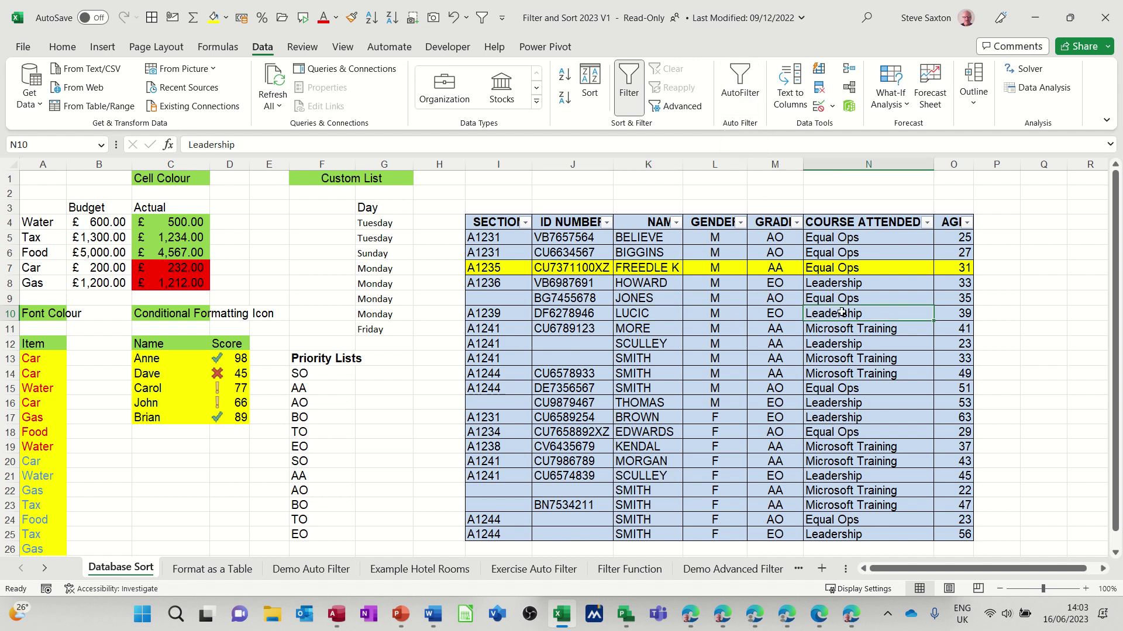
pyautogui.click(927, 224)
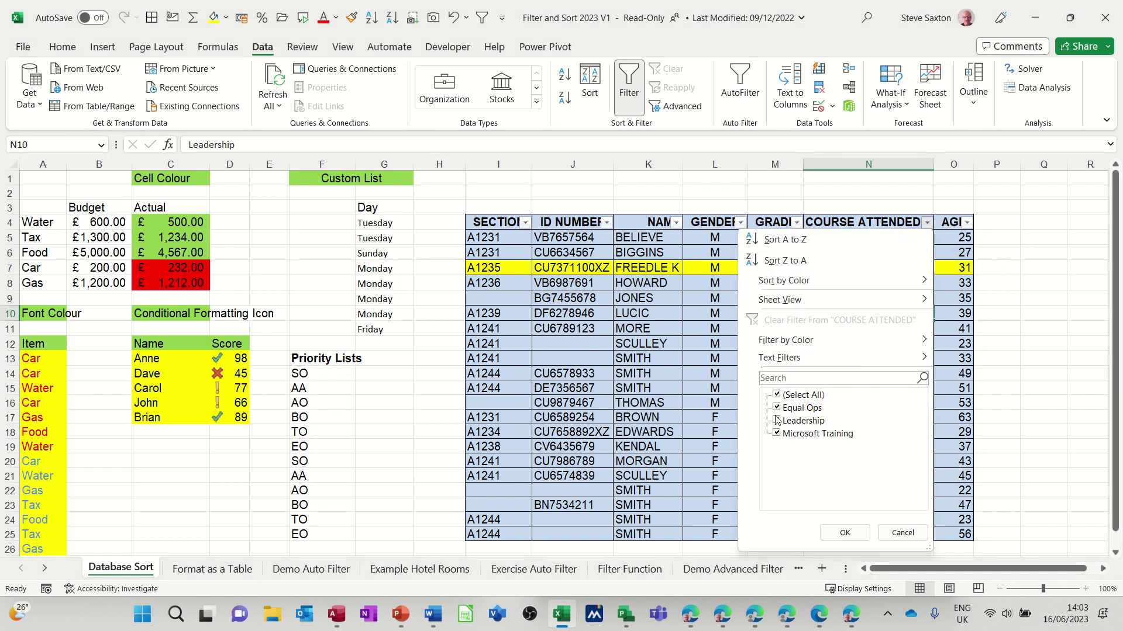
pyautogui.click(844, 533)
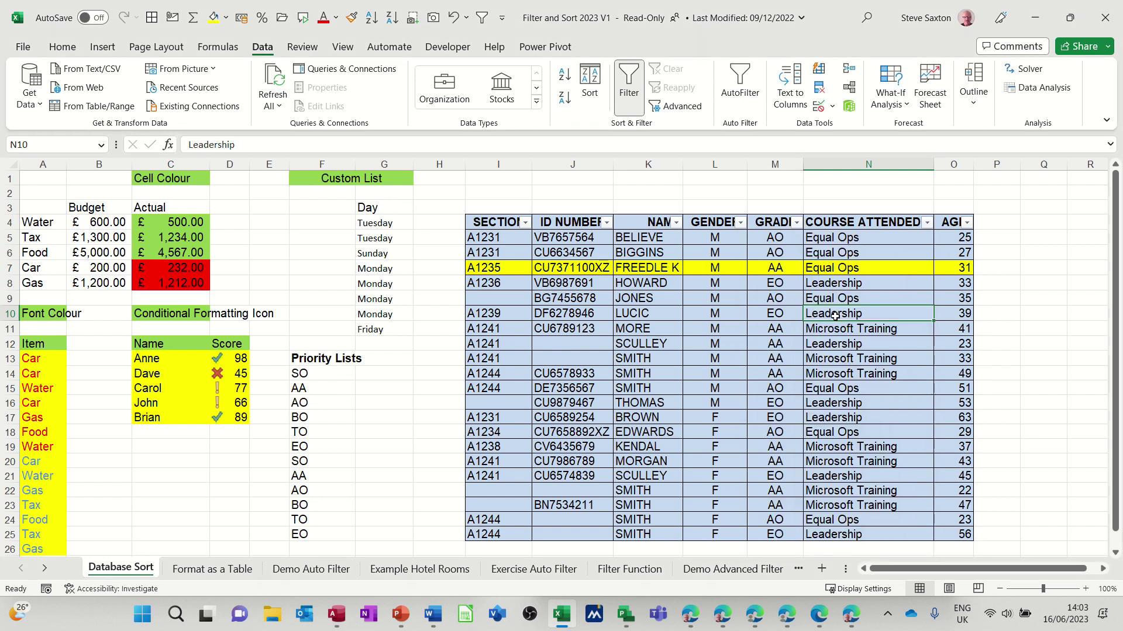
pyautogui.click(740, 81)
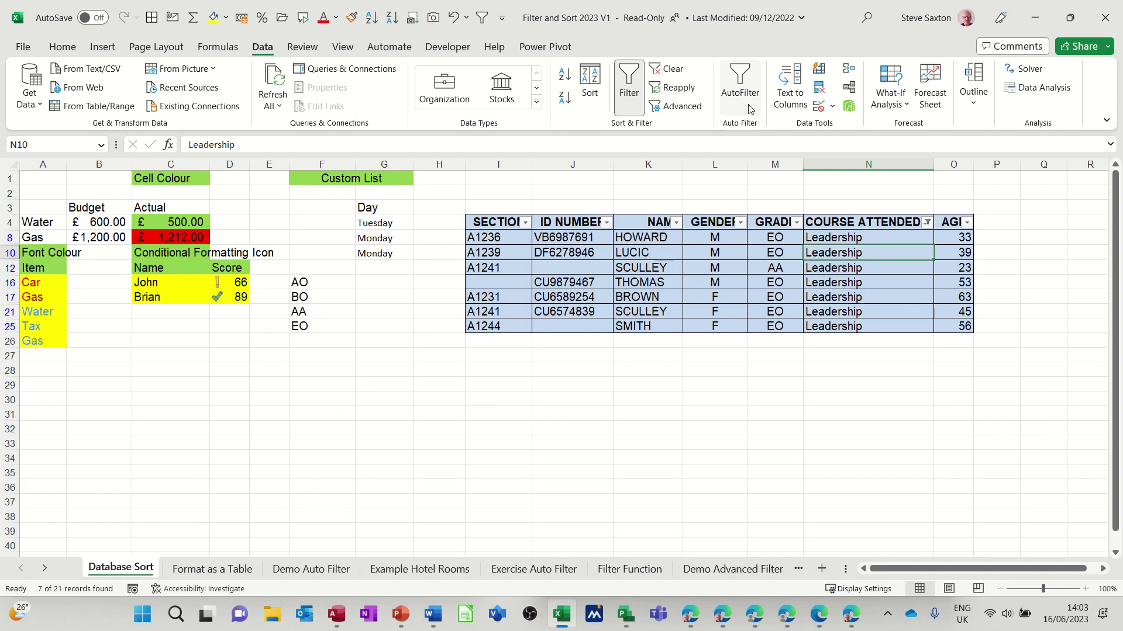
# - Narrow the Leadership rows to gender M, then clear all filters
pyautogui.click(724, 266)
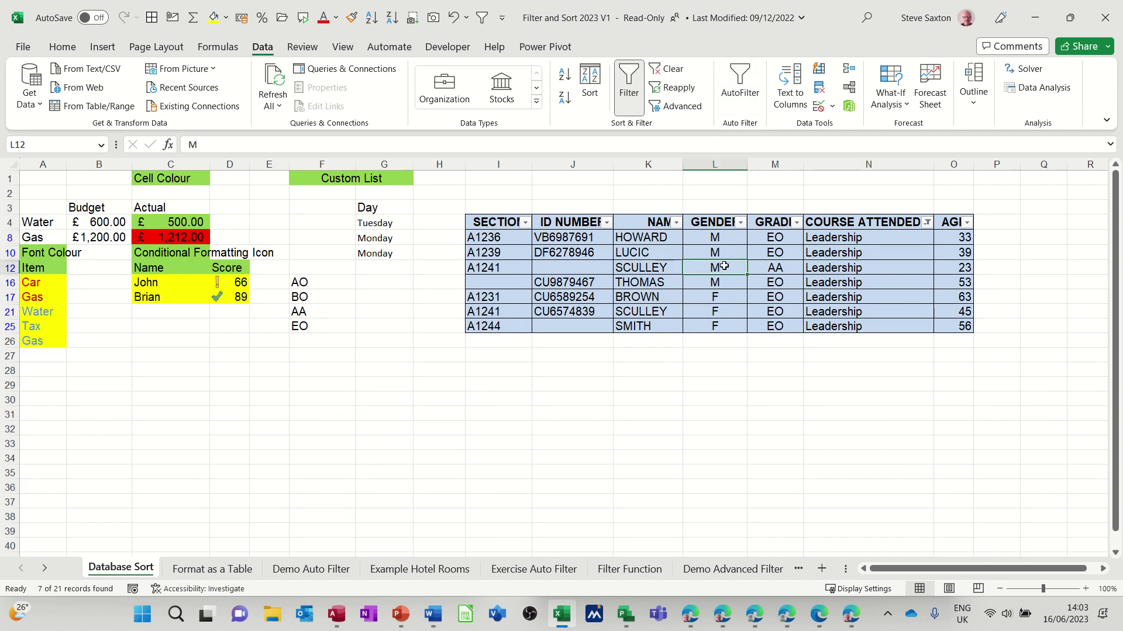
pyautogui.click(745, 87)
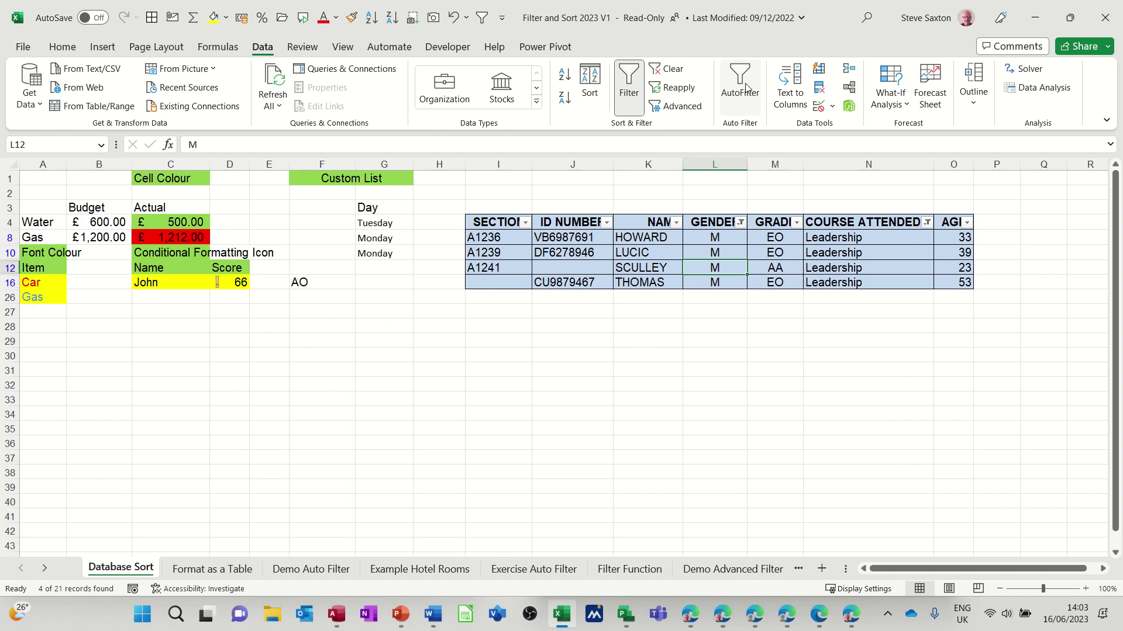
pyautogui.click(670, 74)
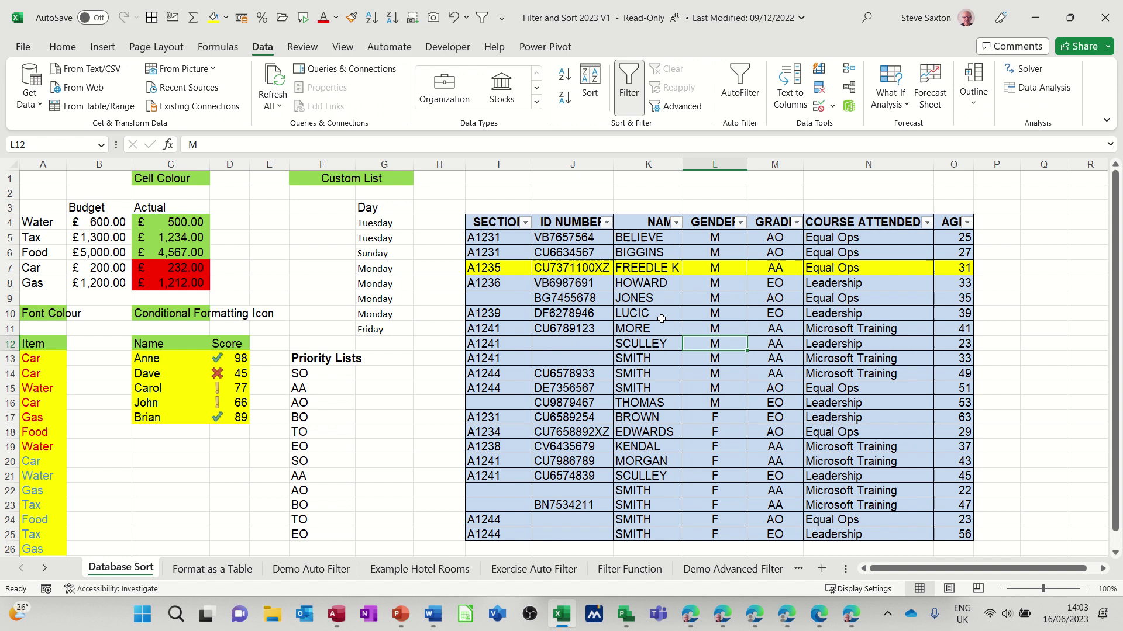
# - Filter to grade EO rows narrowed to gender M, then clear filters
pyautogui.click(756, 316)
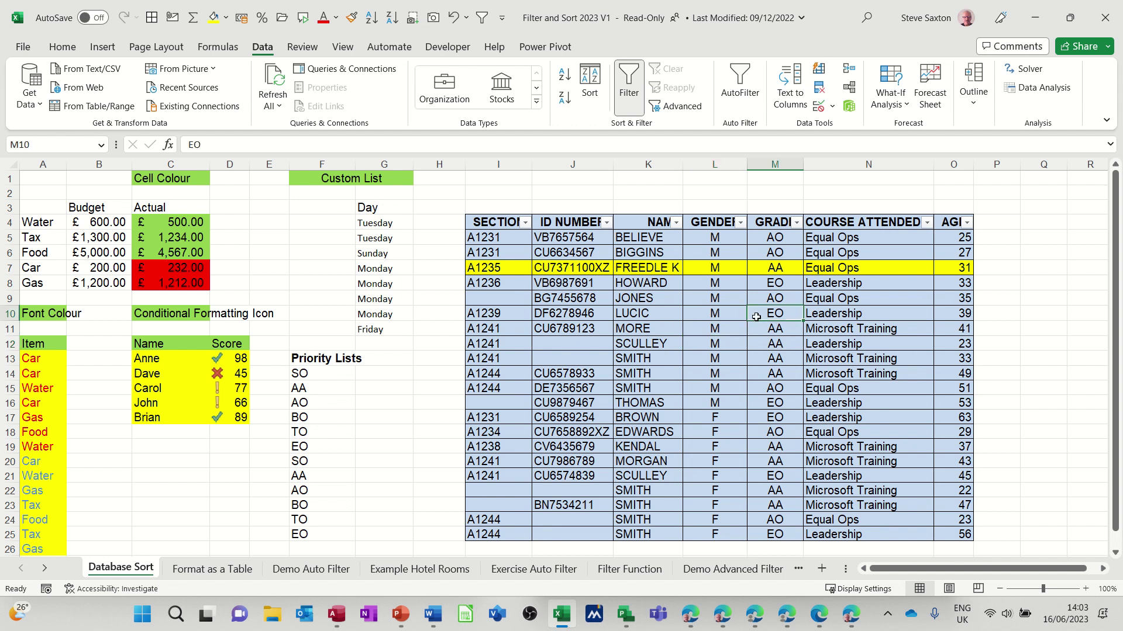
pyautogui.click(735, 96)
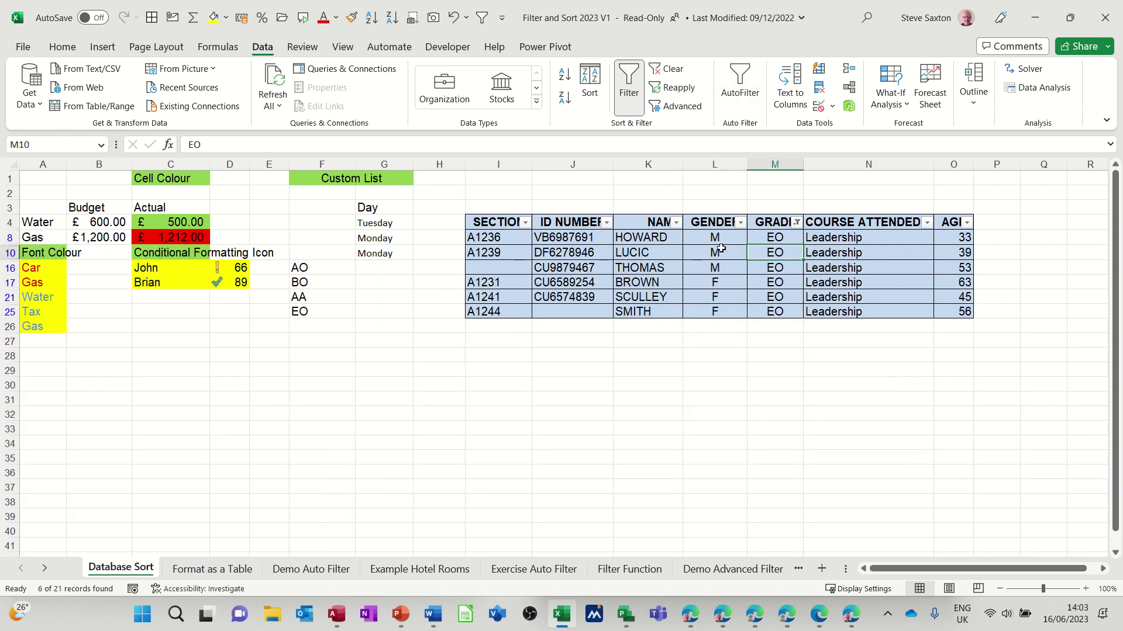
pyautogui.click(704, 269)
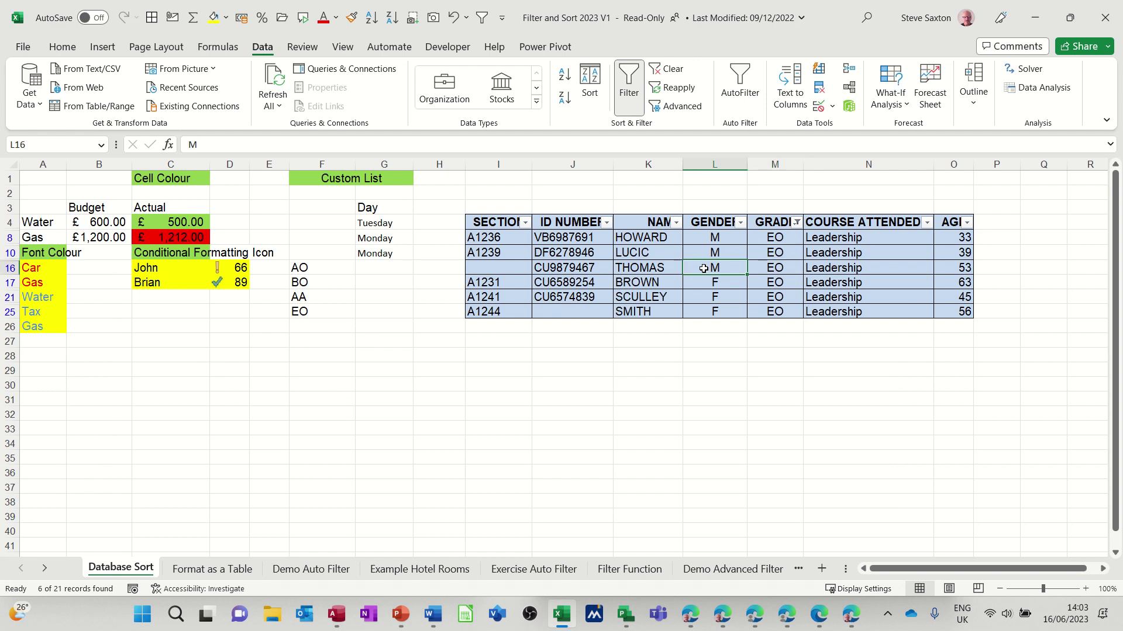
pyautogui.click(741, 94)
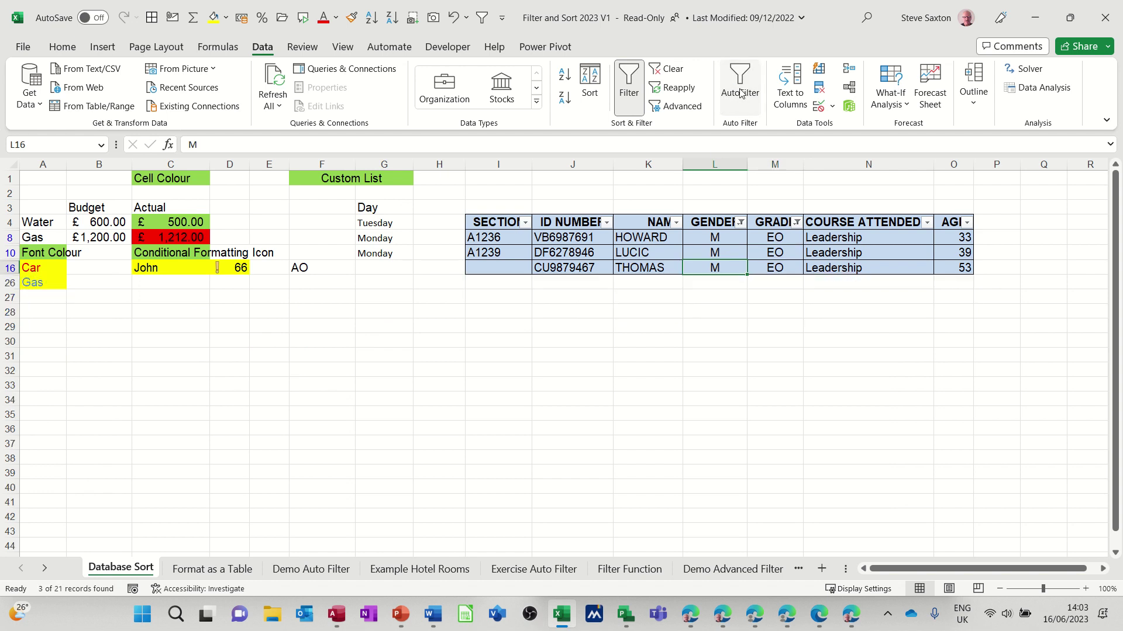
pyautogui.click(664, 69)
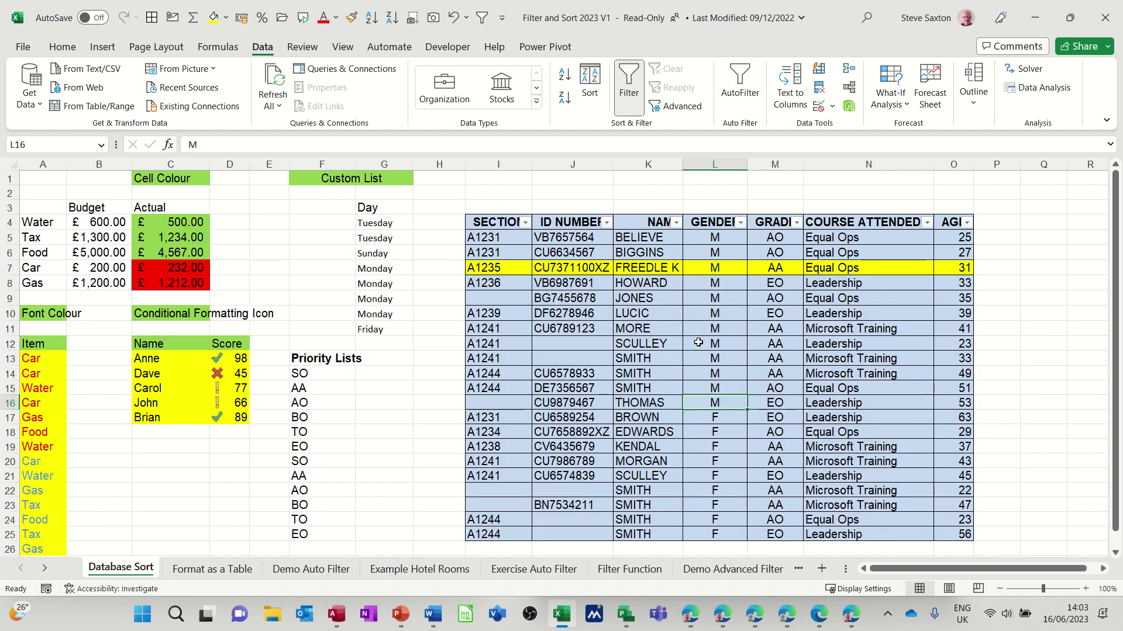
pyautogui.click(740, 223)
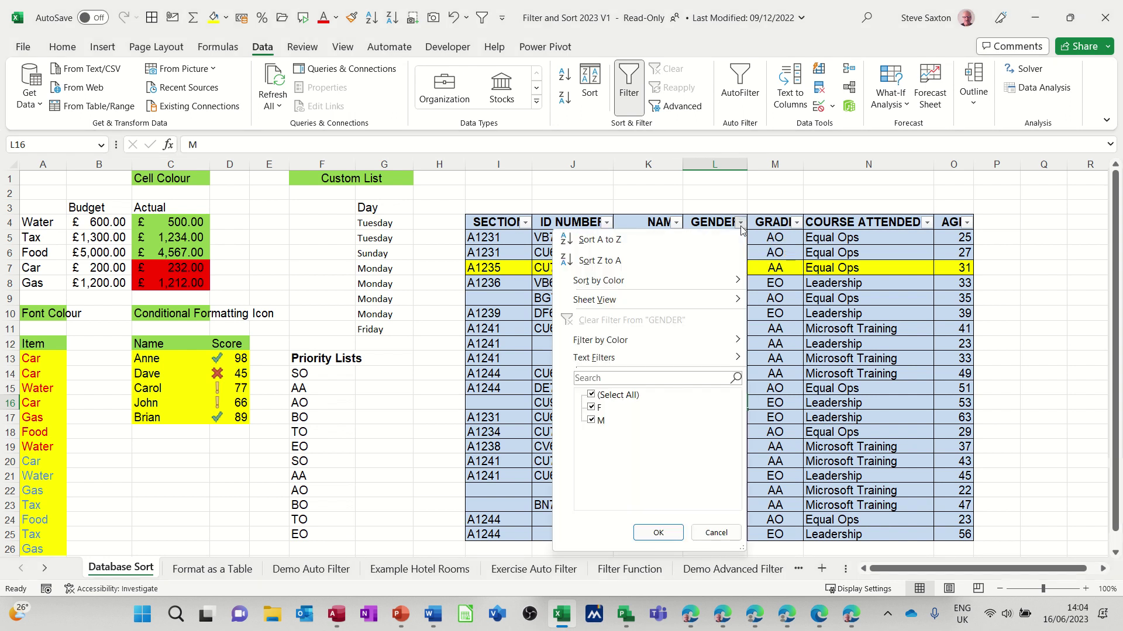
pyautogui.press('Escape')
pyautogui.click(724, 283)
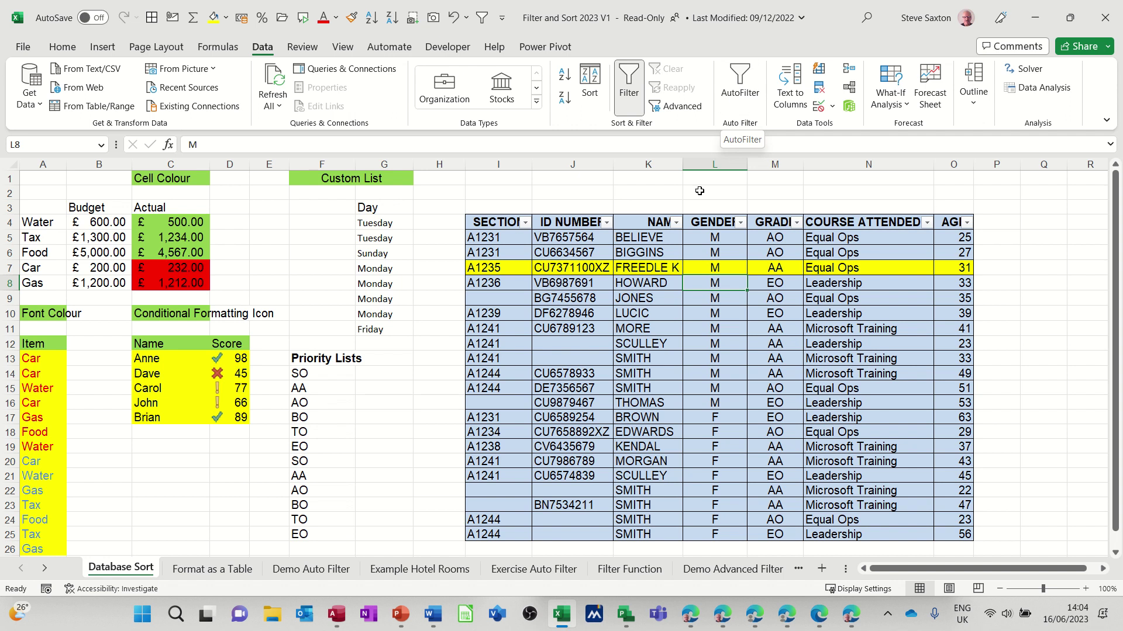
# - Filter to section A1241 rows narrowed to grade AA, then clear filters
pyautogui.click(504, 328)
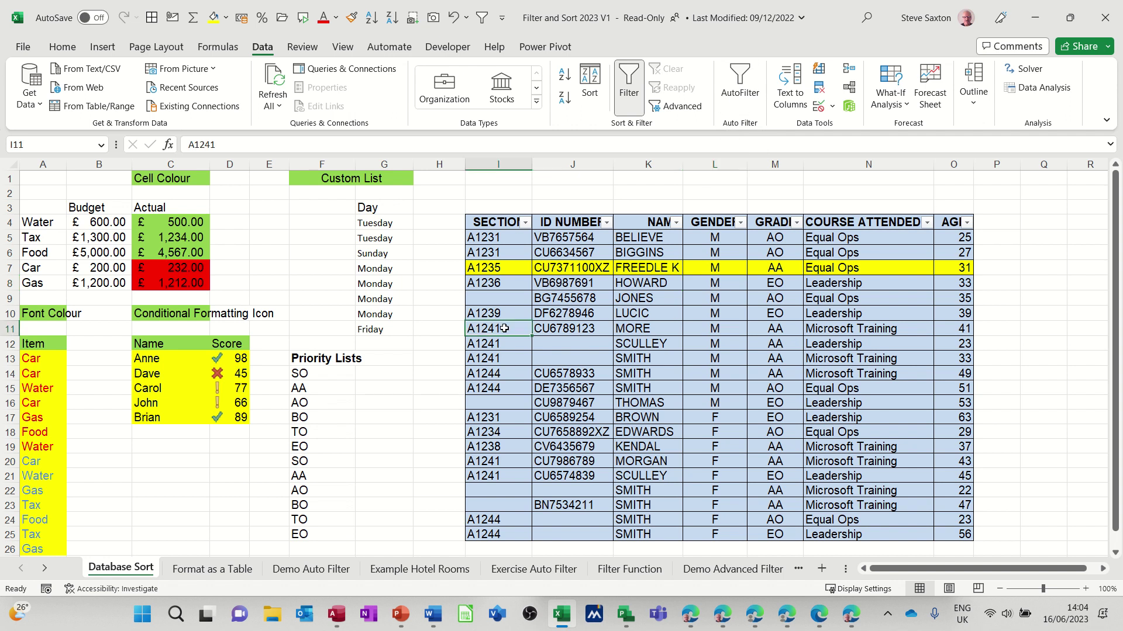
pyautogui.click(740, 82)
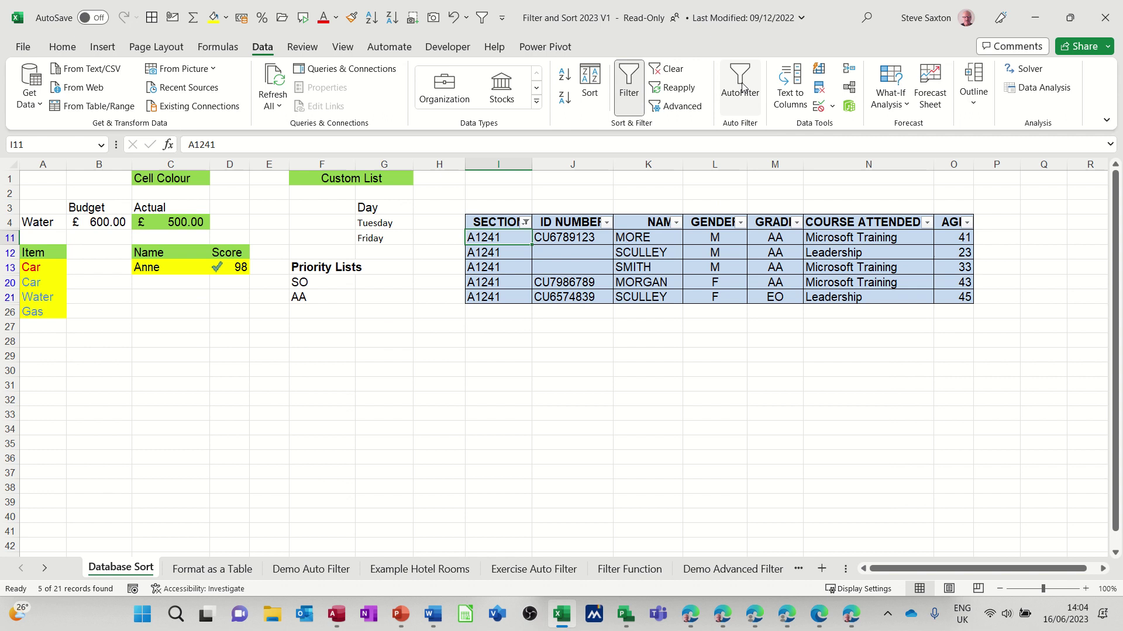
pyautogui.click(757, 254)
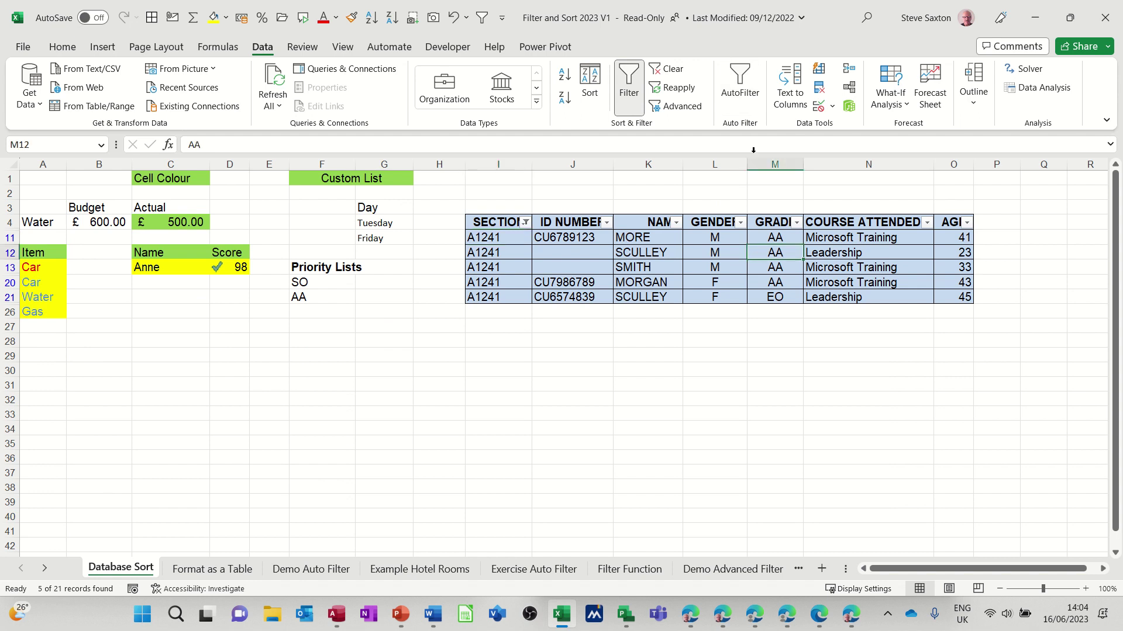
pyautogui.click(737, 93)
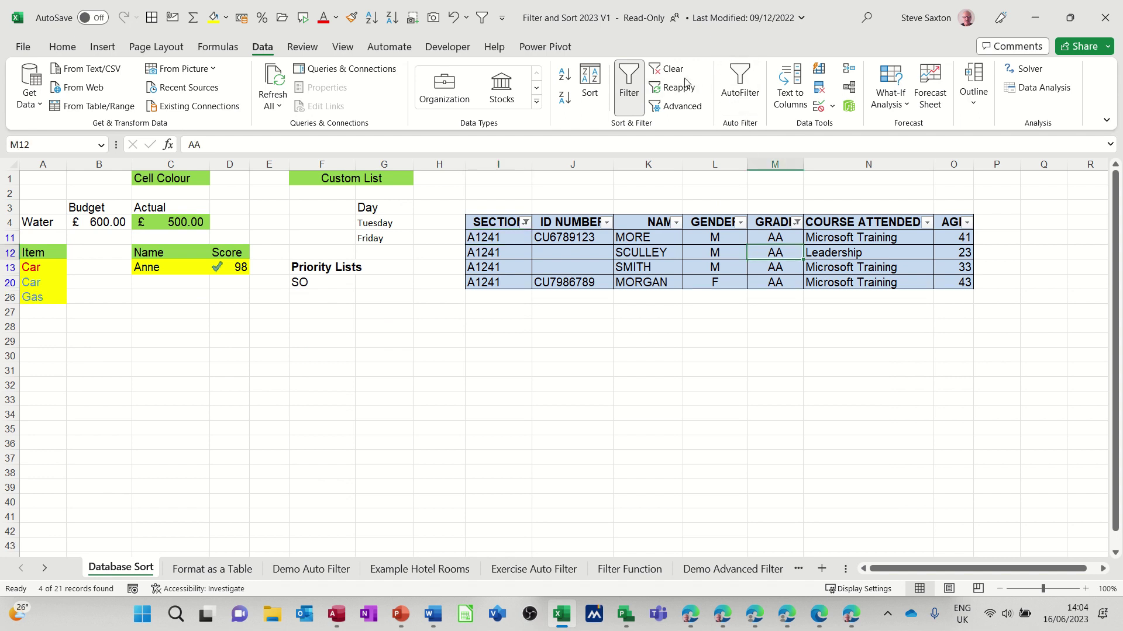
pyautogui.click(669, 68)
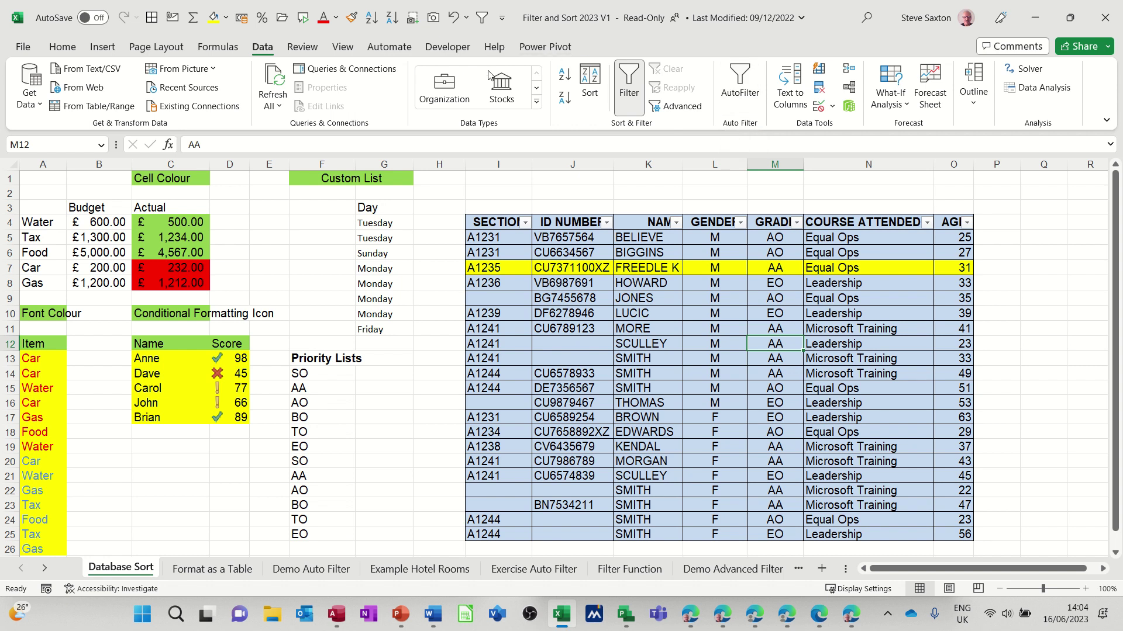
# - Open Customize the Ribbon with the Sort & Filter and Auto Filter (Custom) groups expanded
pyautogui.rightClick(442, 51)
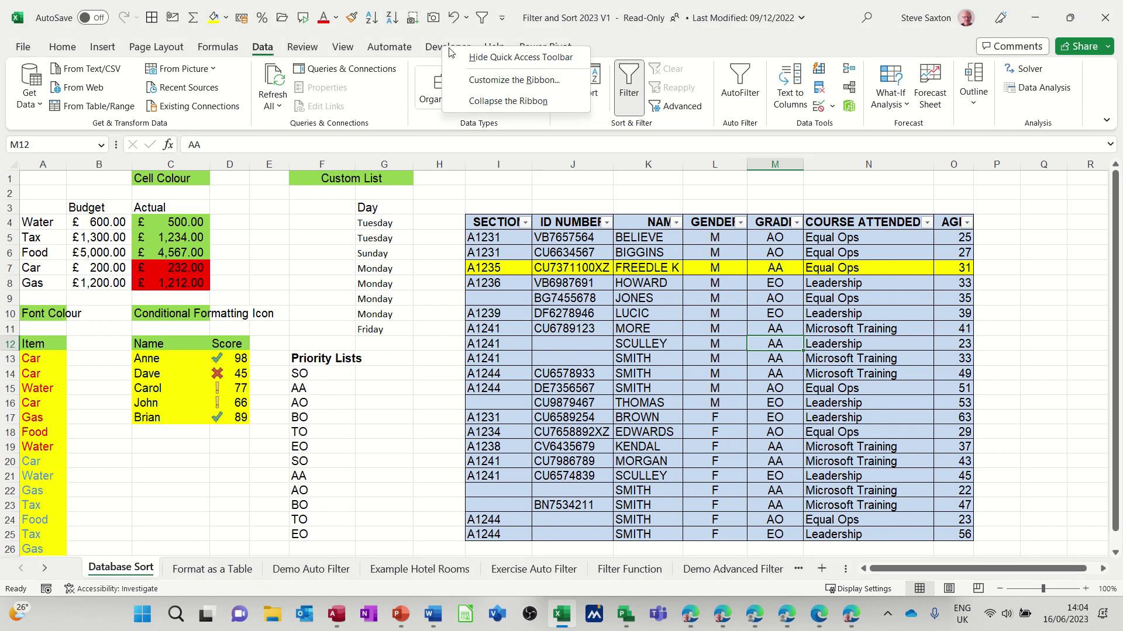
pyautogui.click(501, 80)
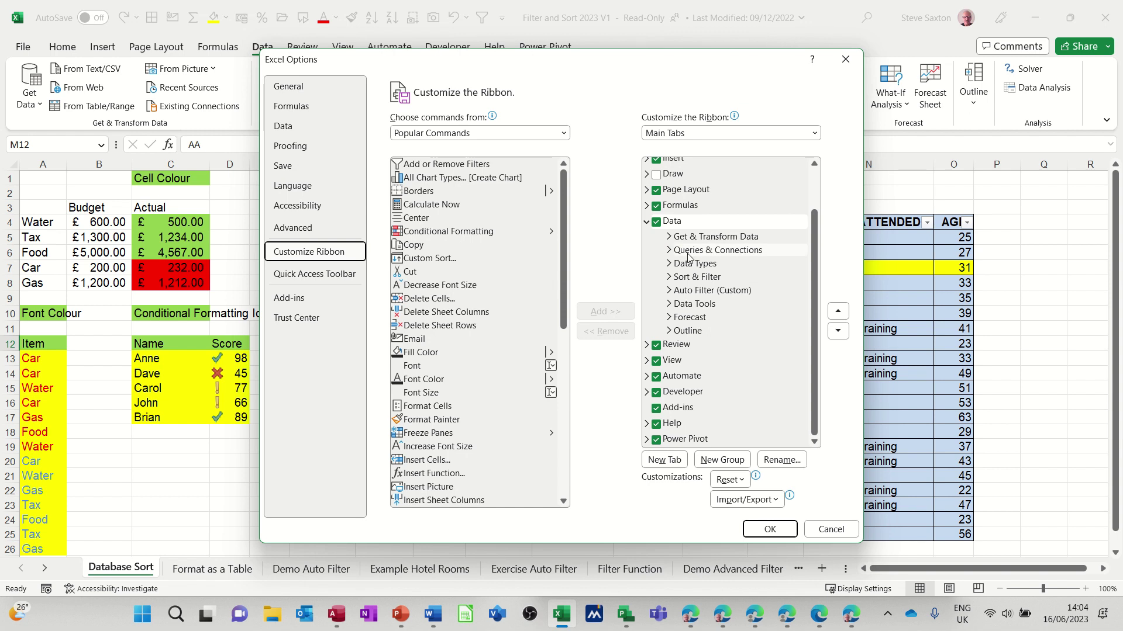
pyautogui.click(669, 278)
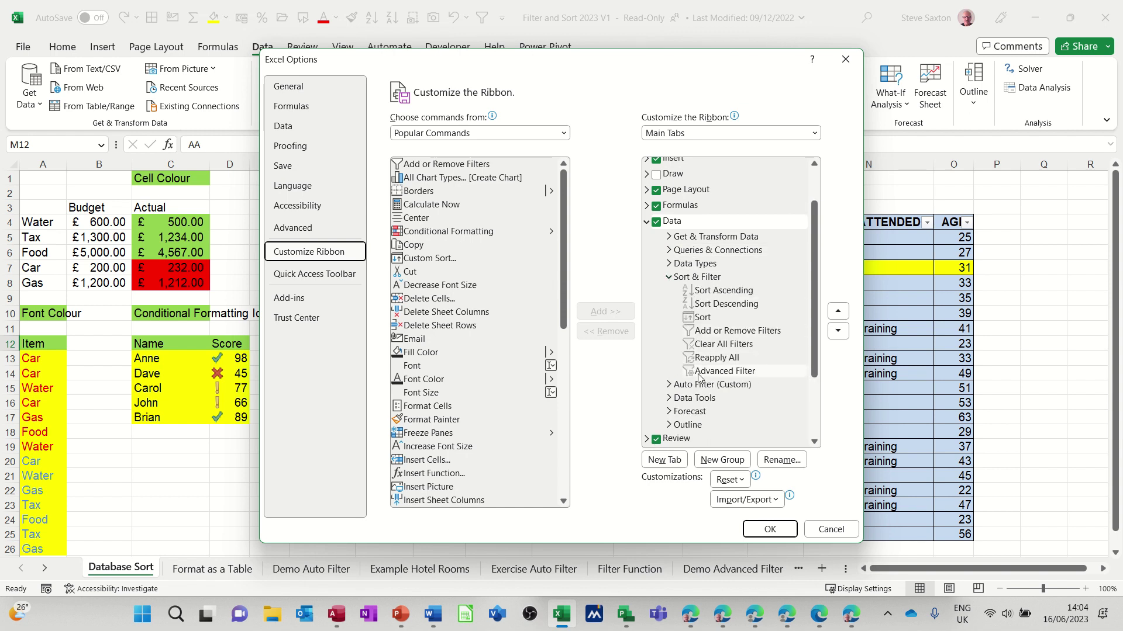
pyautogui.click(668, 386)
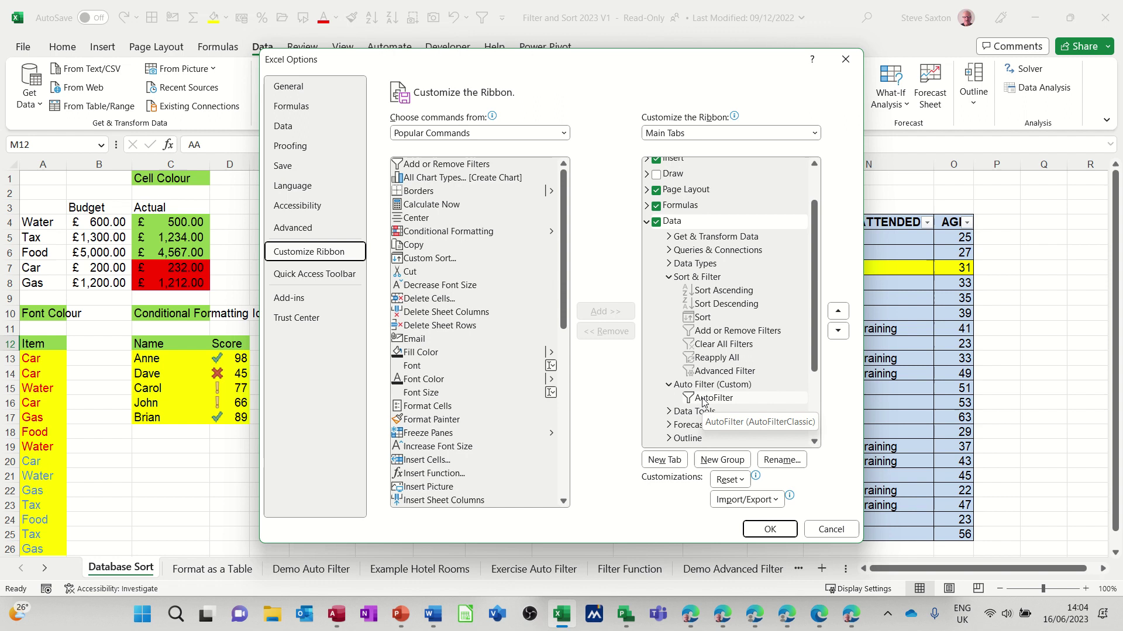
# - List Commands Not in the Ribbon and select AutoFilter
pyautogui.click(443, 138)
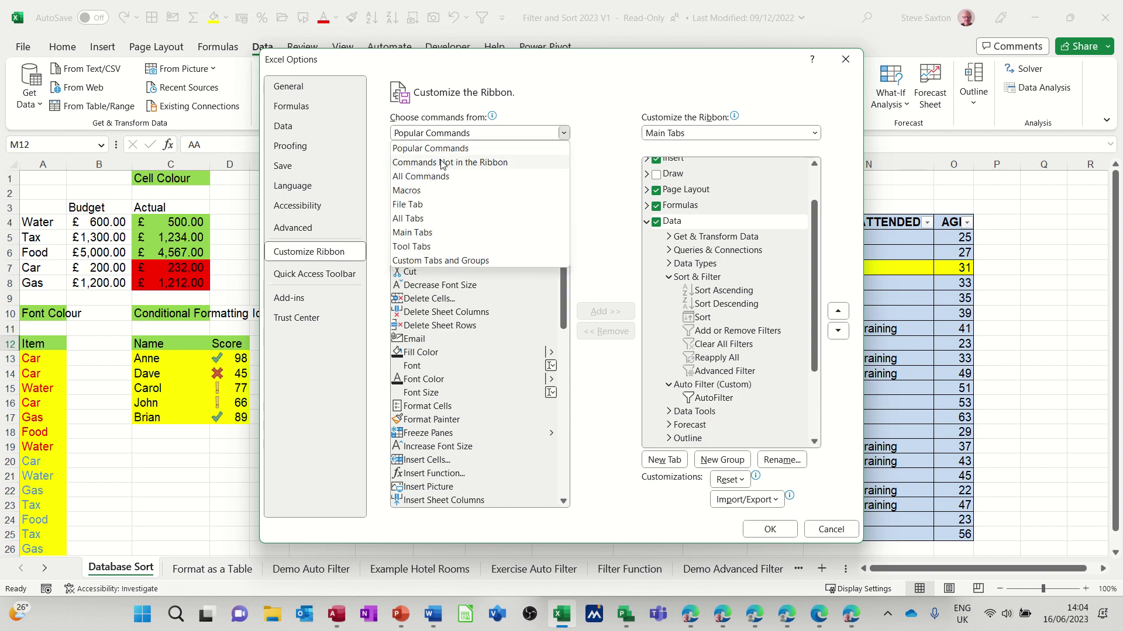
pyautogui.click(442, 162)
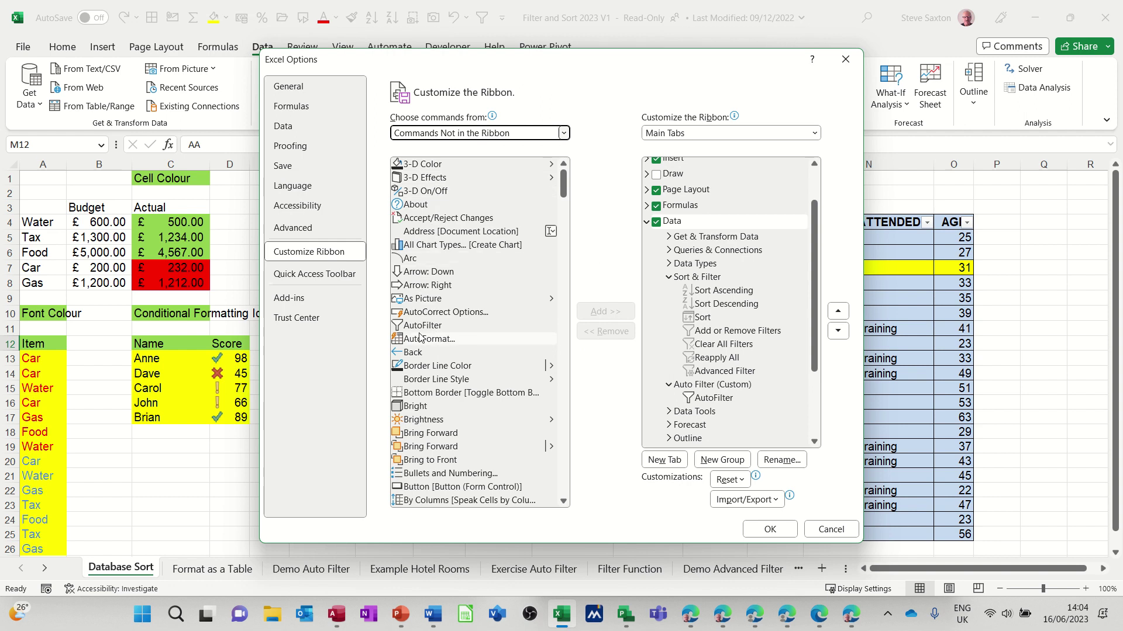
pyautogui.click(424, 328)
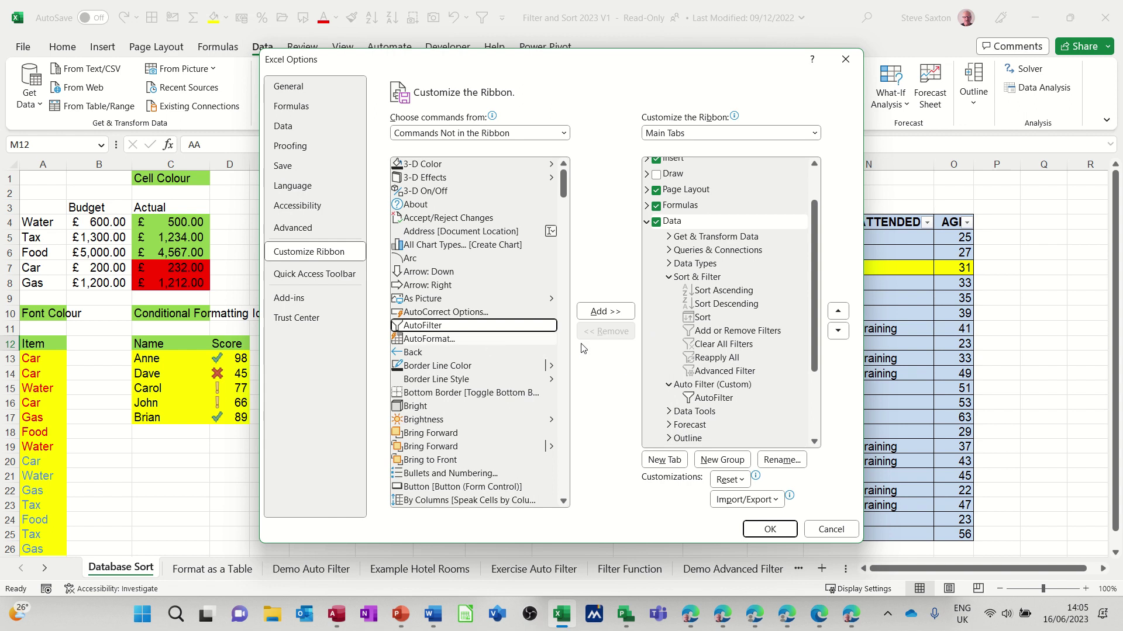
# - Remove AutoFilter from the Auto Filter (Custom) group and reset only the Data tab
pyautogui.click(713, 398)
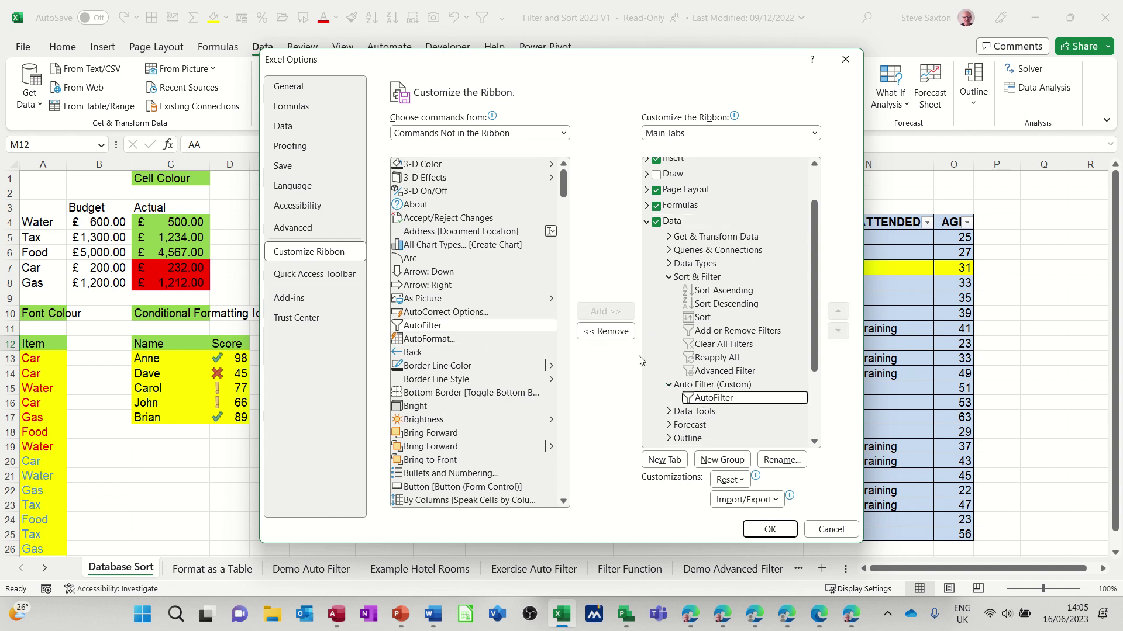
pyautogui.click(608, 334)
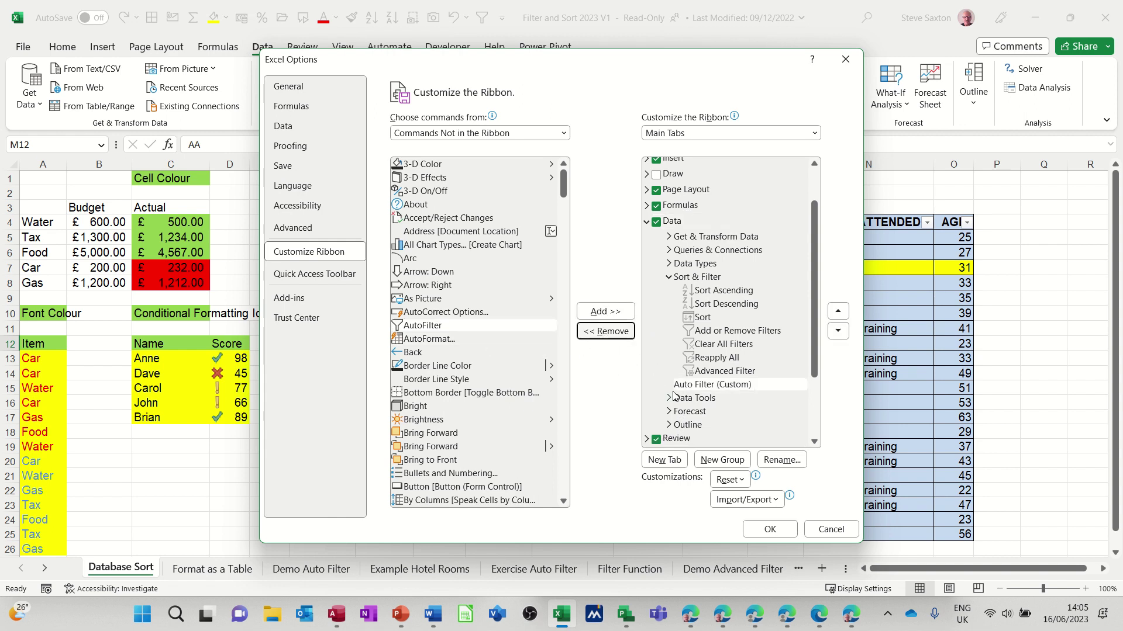
pyautogui.click(708, 384)
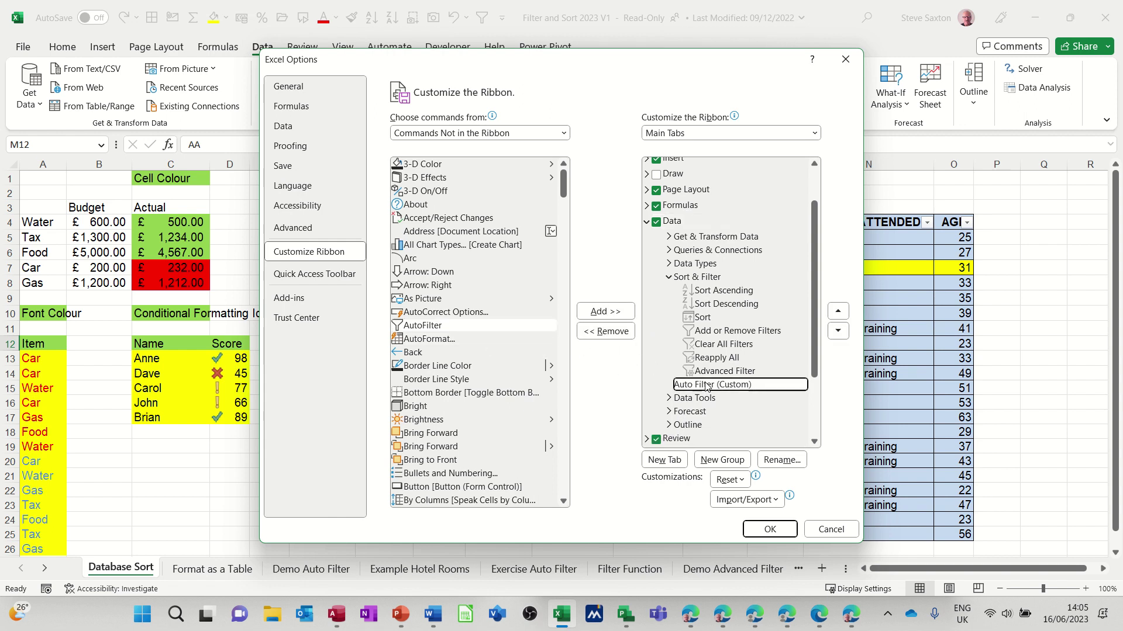
pyautogui.click(725, 480)
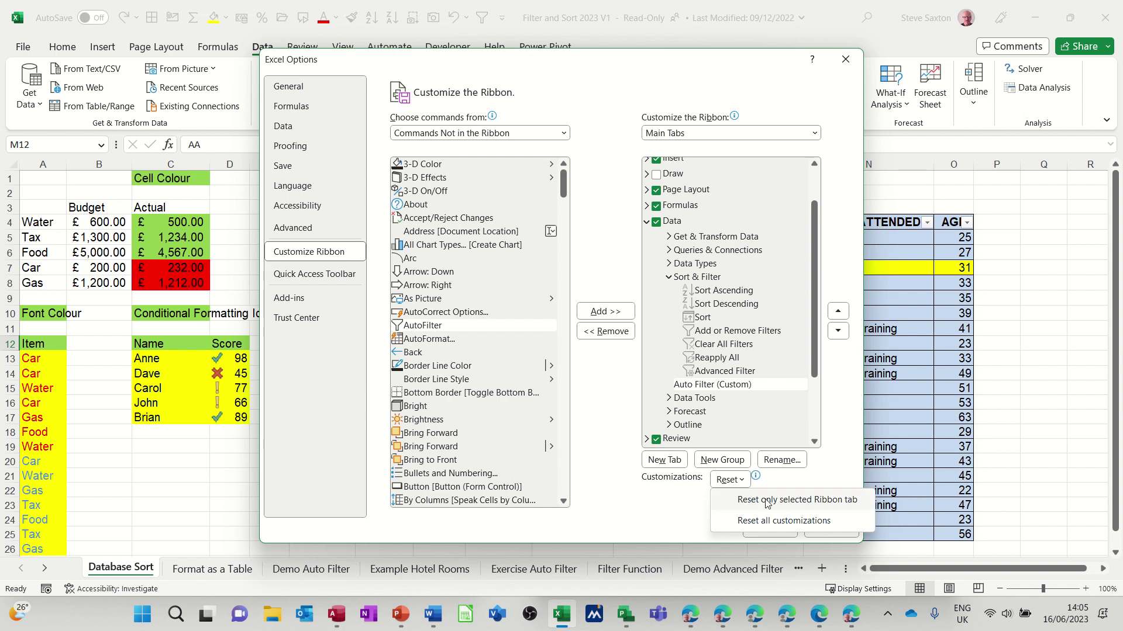
pyautogui.click(811, 506)
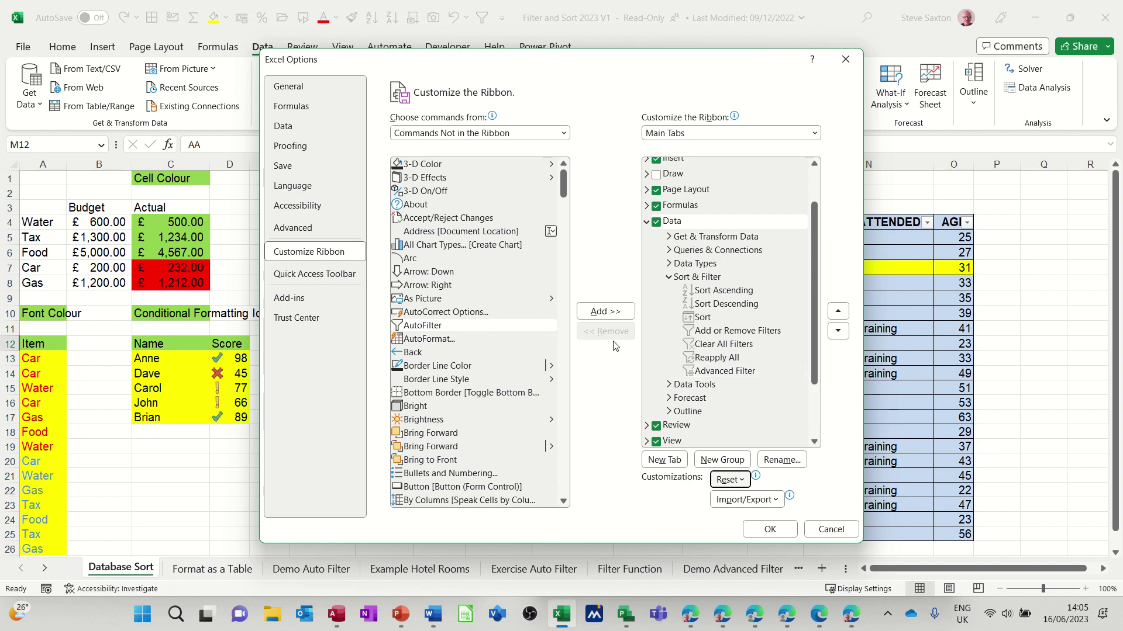
# - Try adding AutoFilter directly to the Data tab and dismiss the custom-group warning
pyautogui.click(427, 327)
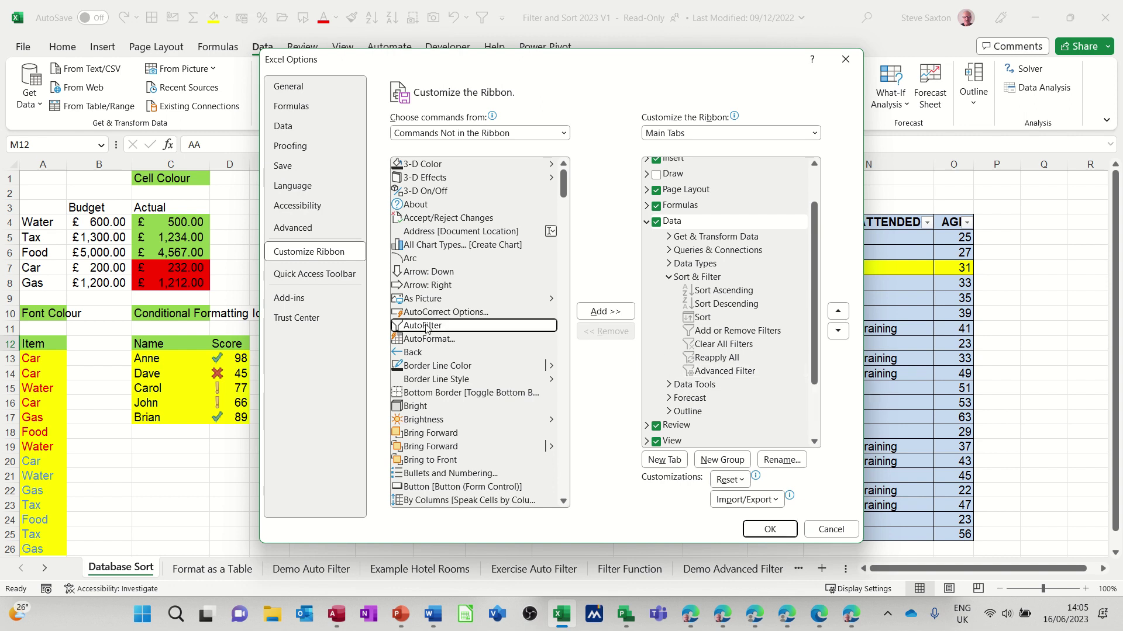
pyautogui.click(602, 313)
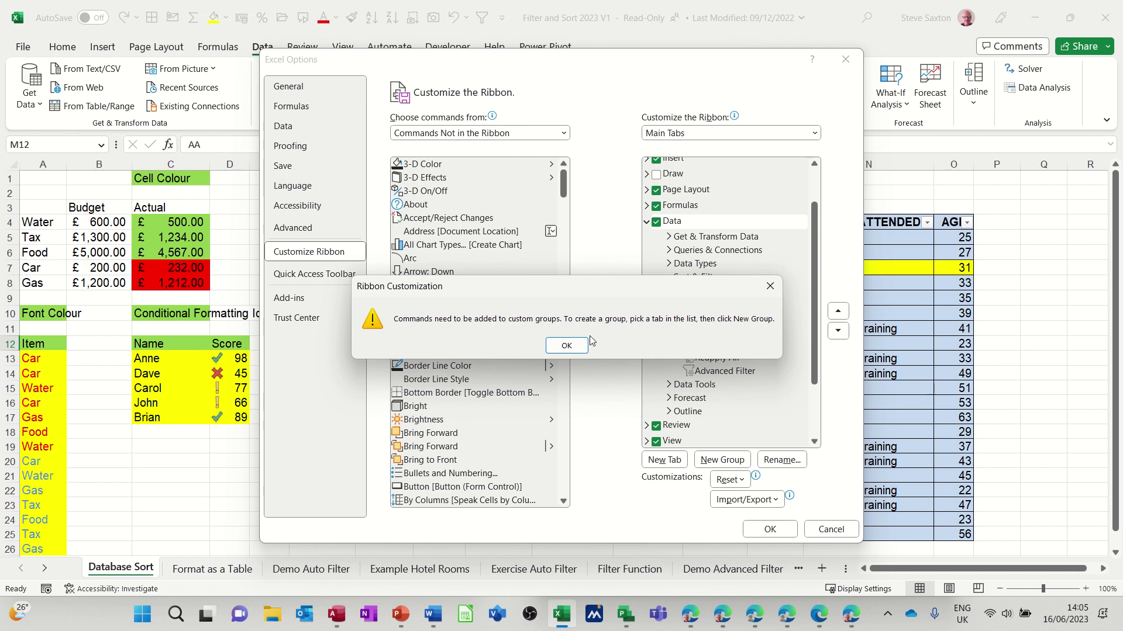
pyautogui.click(566, 345)
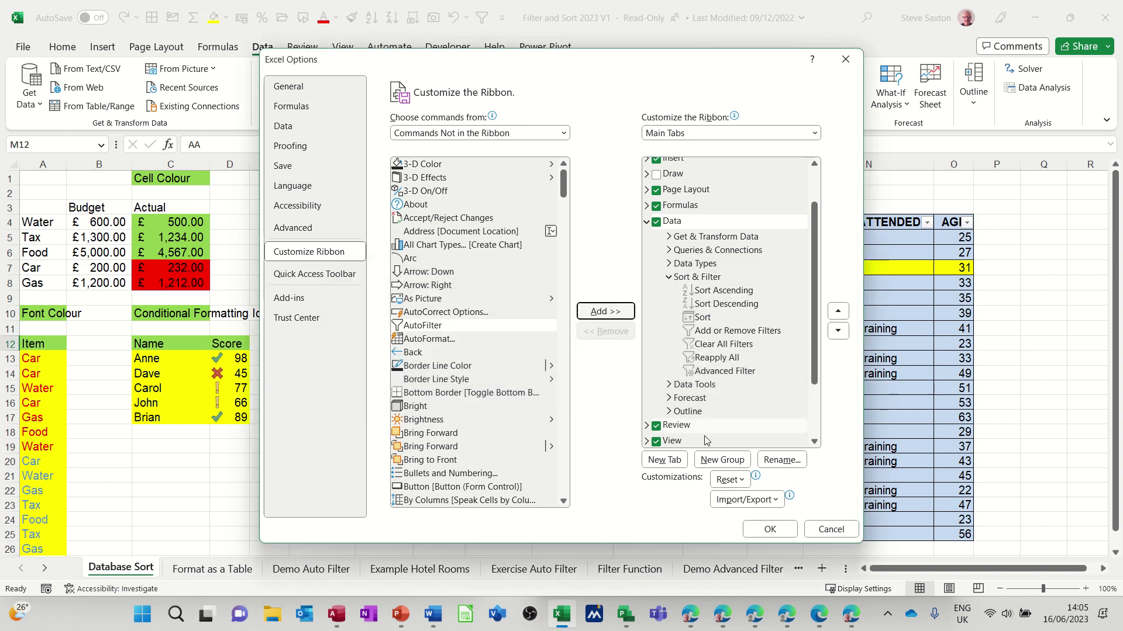
# - Create New Group (Custom) entries after Outline and after Sort & Filter
pyautogui.click(718, 460)
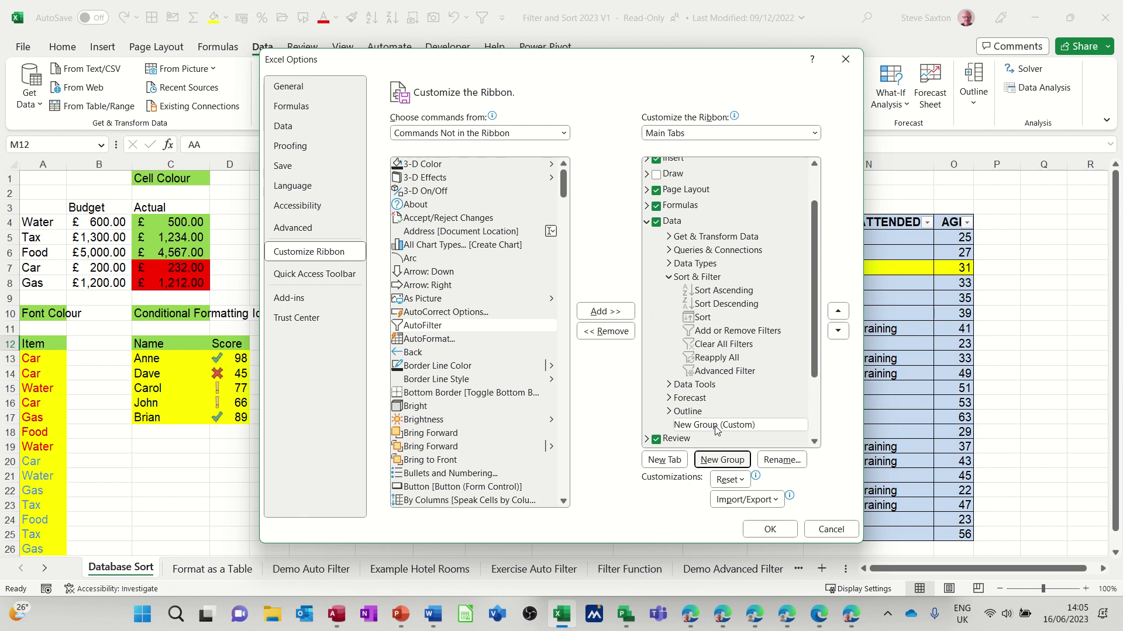
pyautogui.click(701, 372)
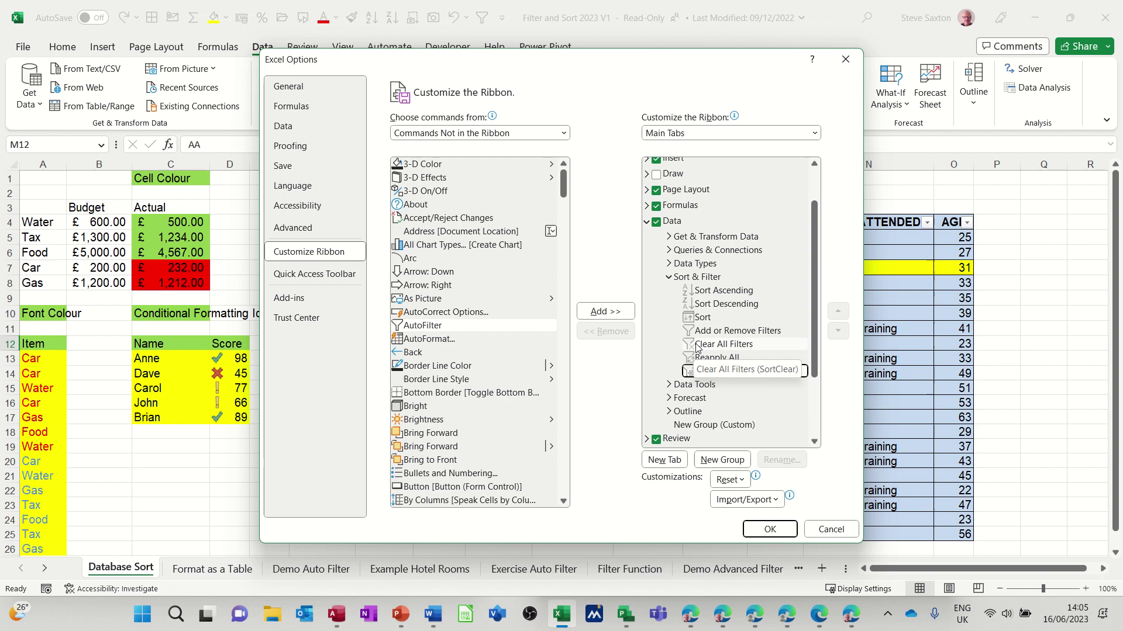
pyautogui.click(697, 349)
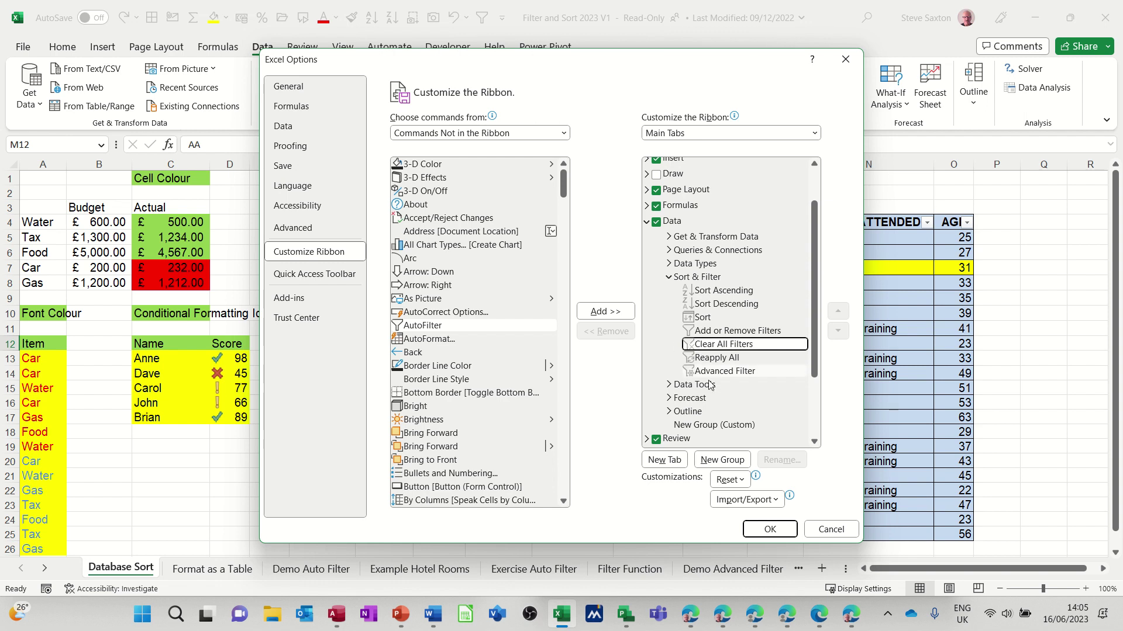
pyautogui.click(714, 465)
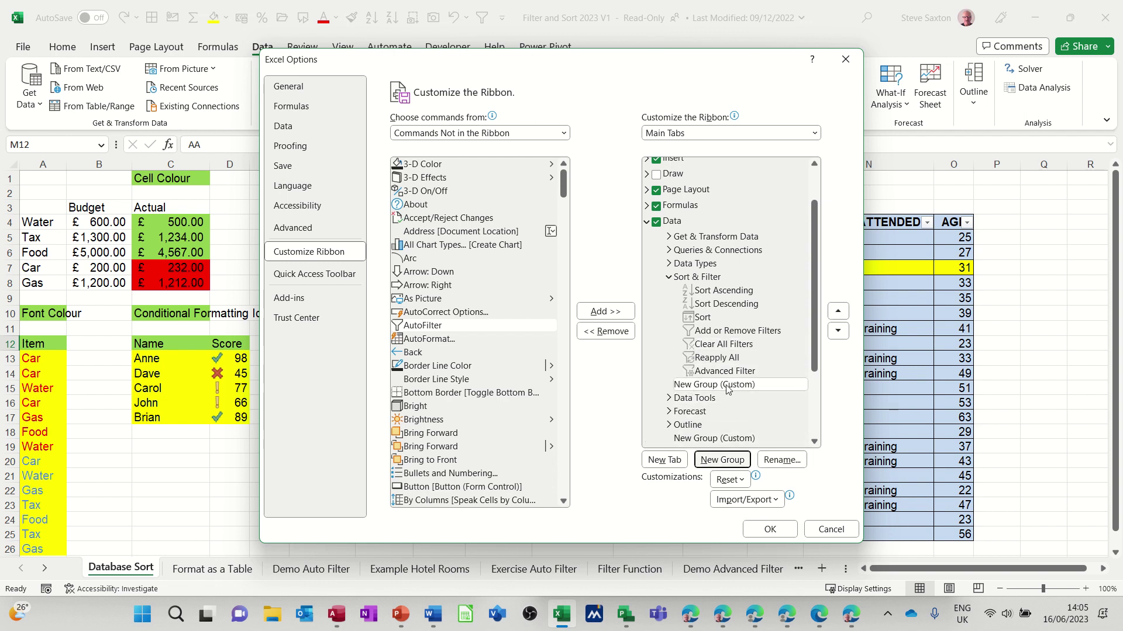
# - Rename the group after Sort & Filter to 'Auto Filter' and add the AutoFilter command
pyautogui.click(768, 462)
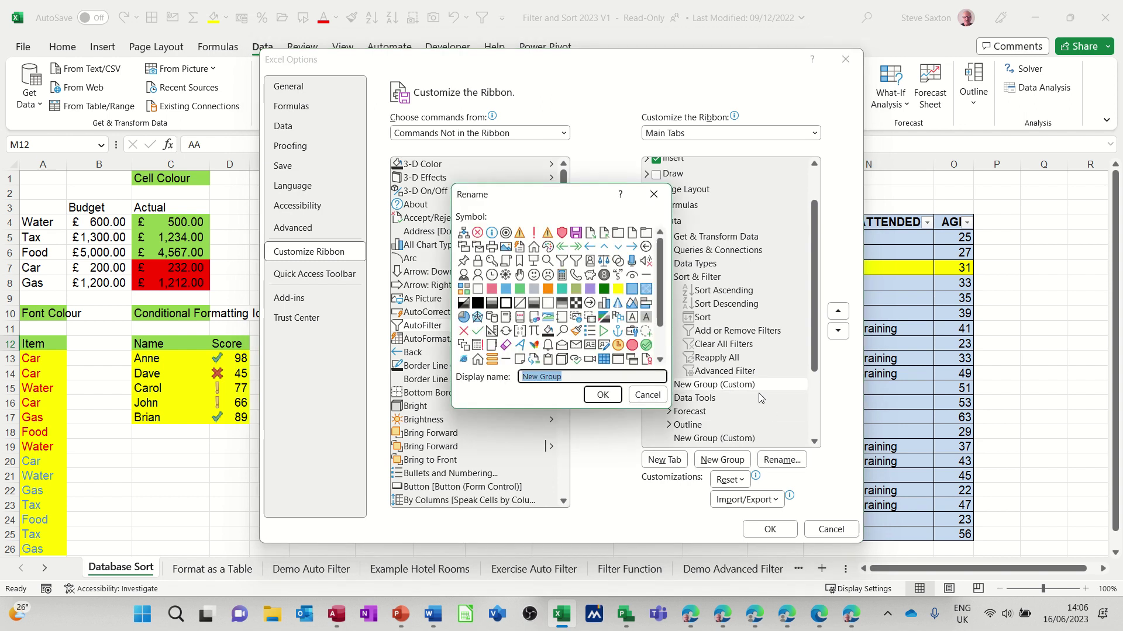
pyautogui.write('A')
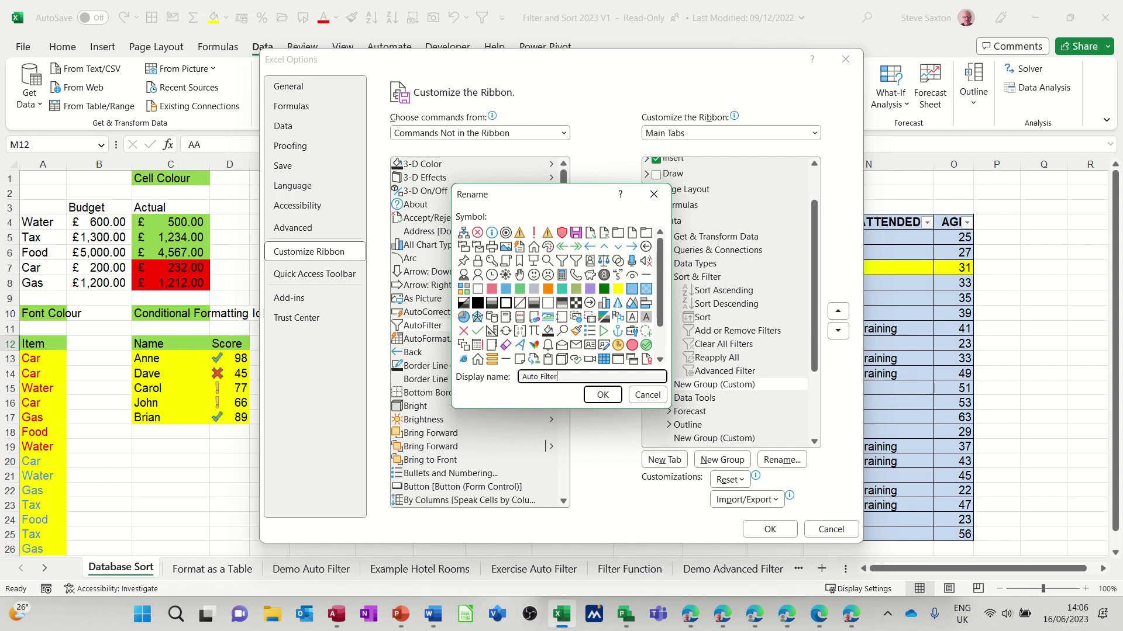
pyautogui.write('uto Filter')
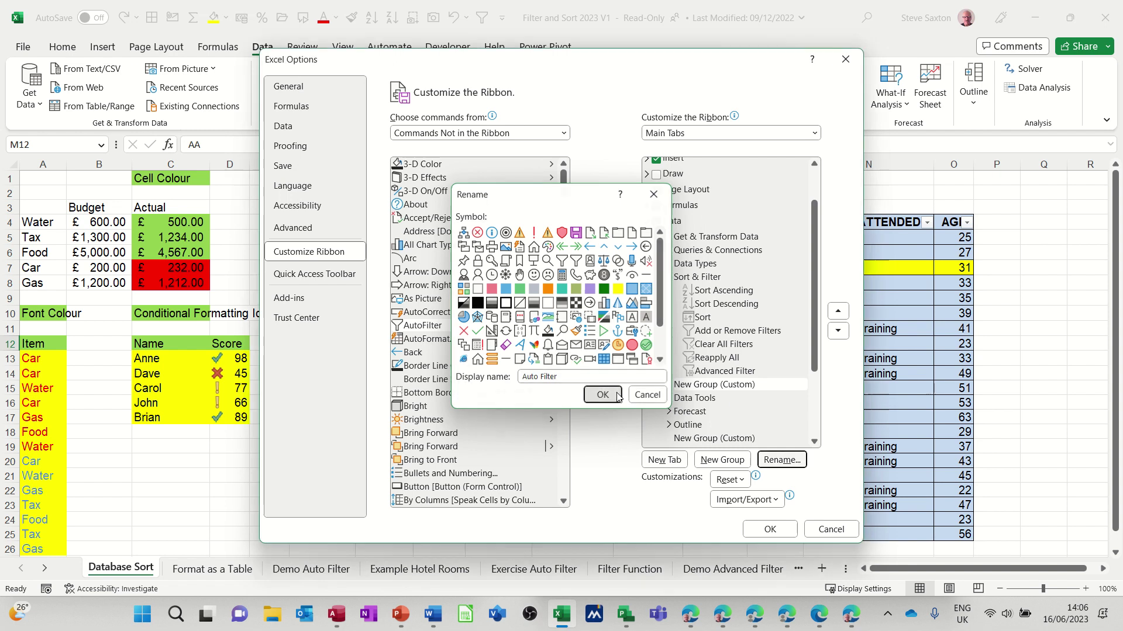
pyautogui.press('Return')
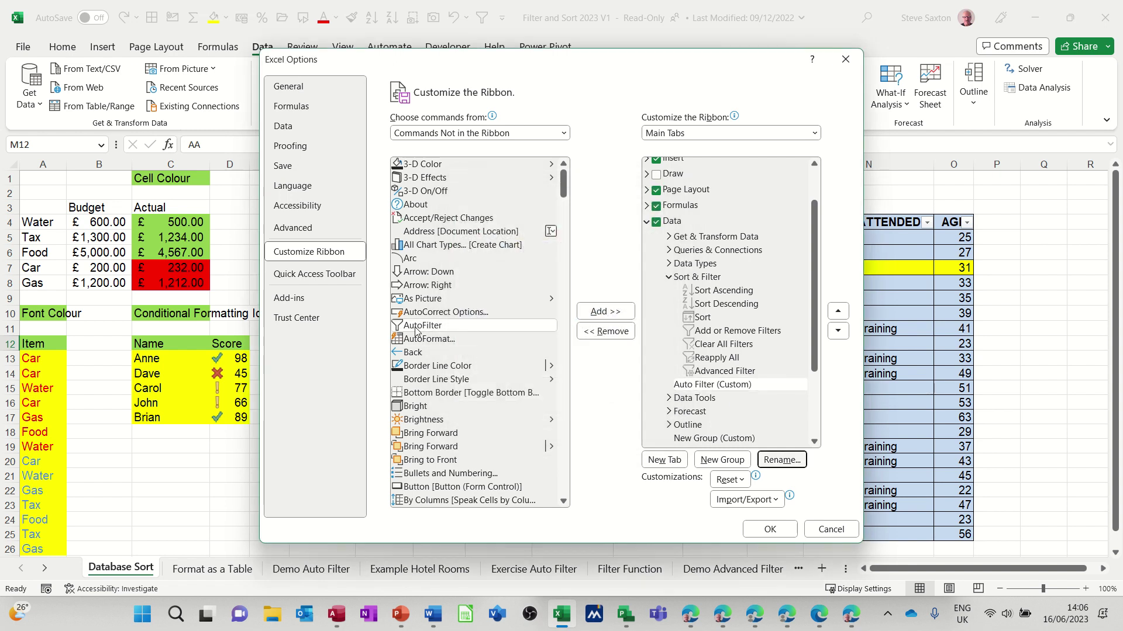
pyautogui.click(431, 330)
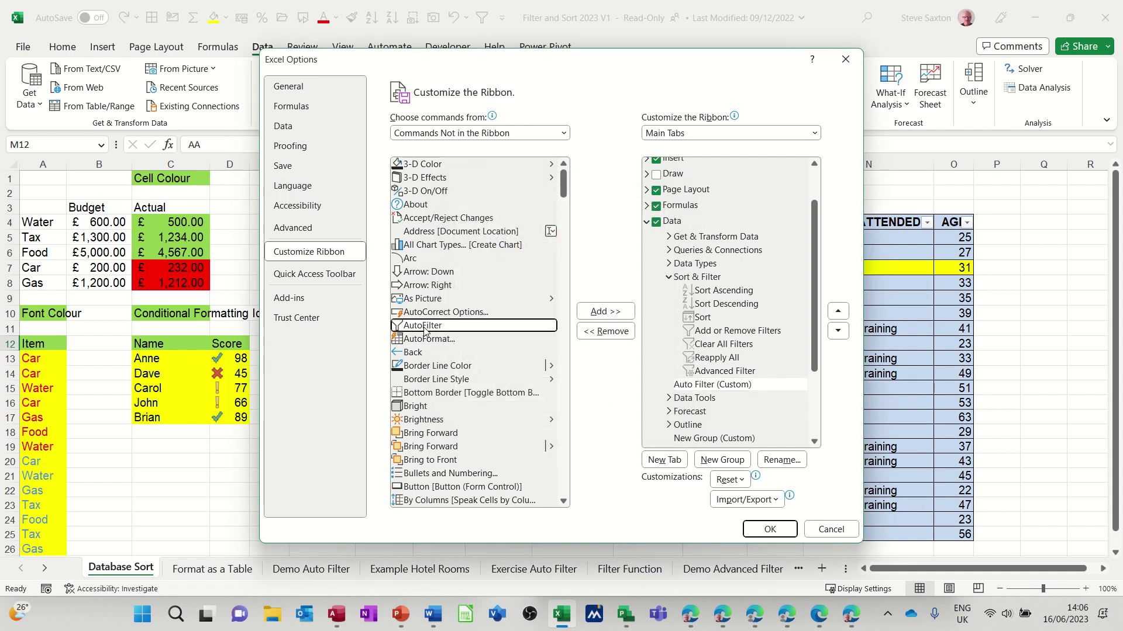
pyautogui.click(592, 319)
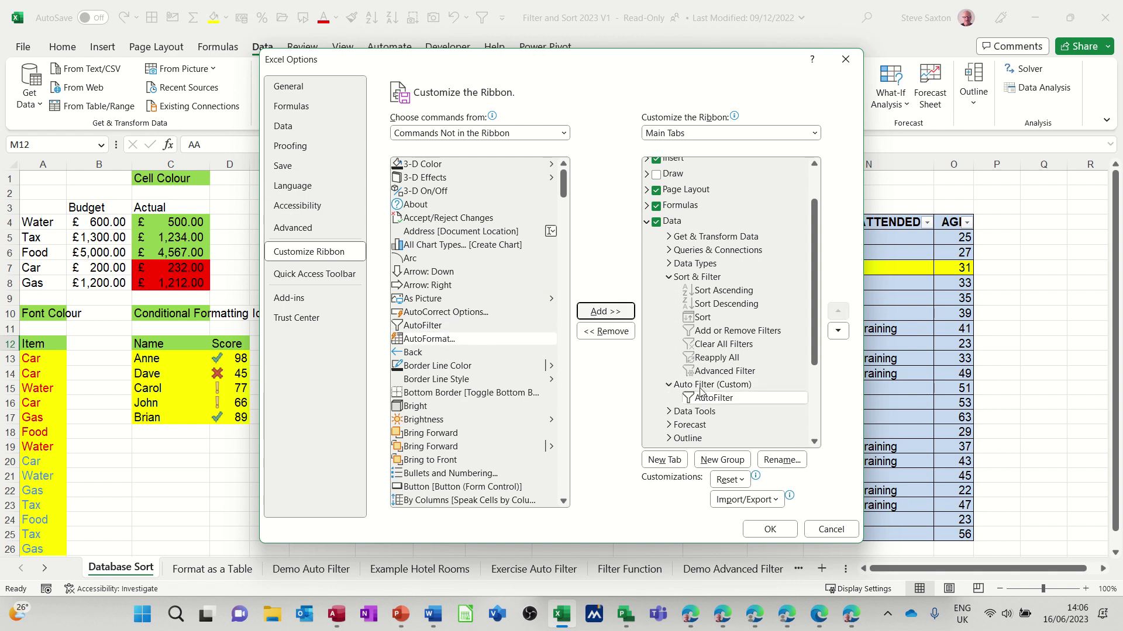
# - Save the ribbon changes, AutoFilter the table by GENDER M from cell L7, then clear it
pyautogui.click(769, 529)
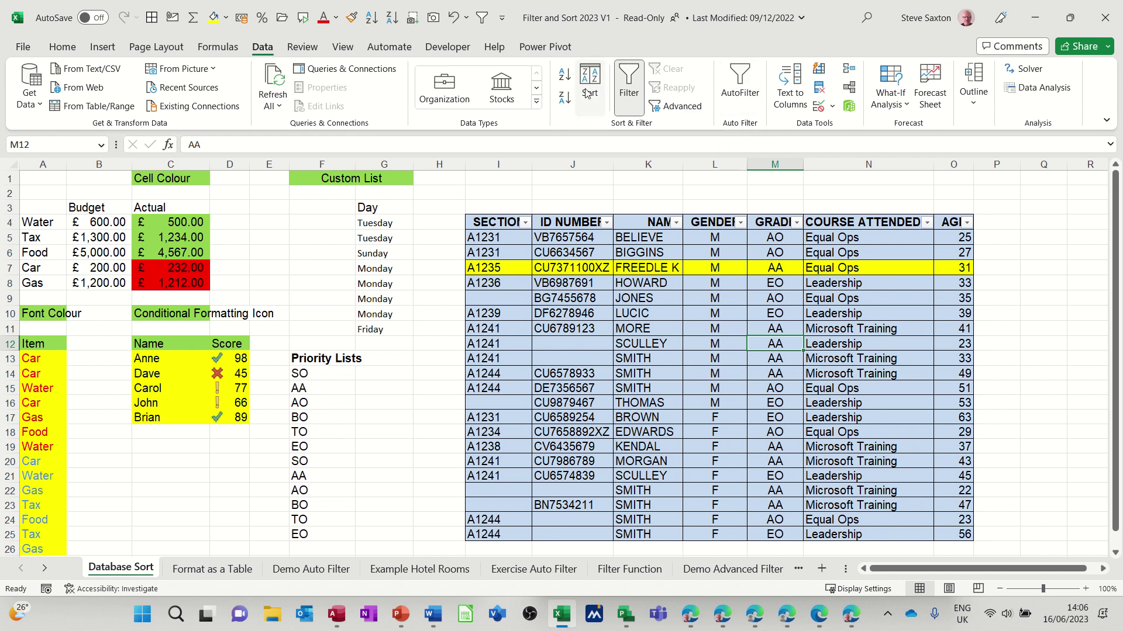
pyautogui.click(725, 264)
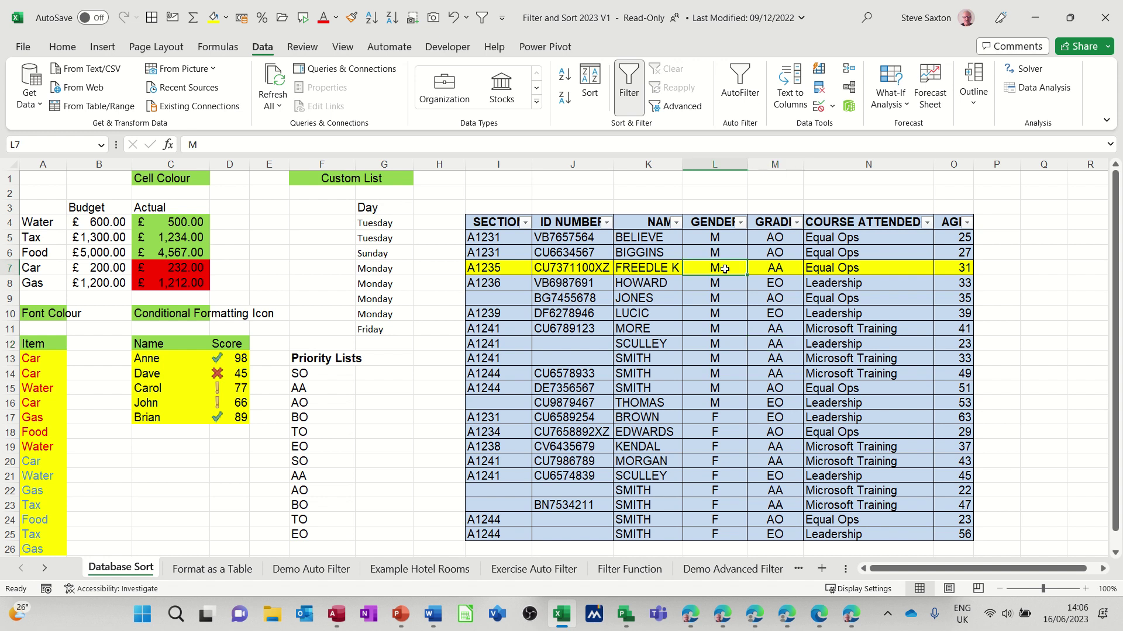
pyautogui.click(741, 88)
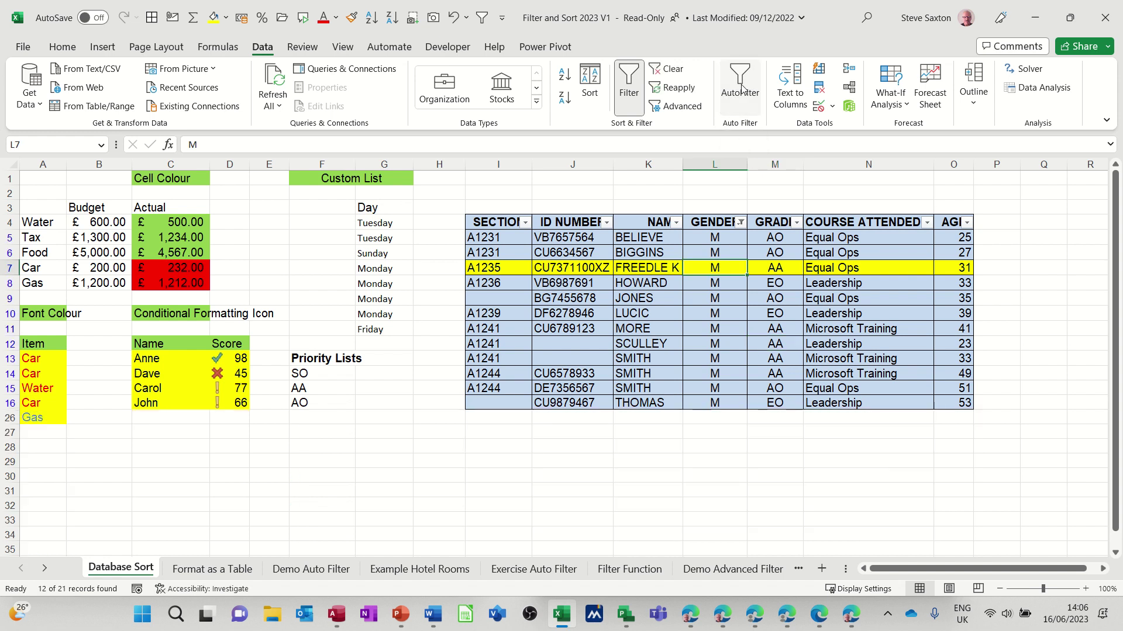
pyautogui.click(677, 76)
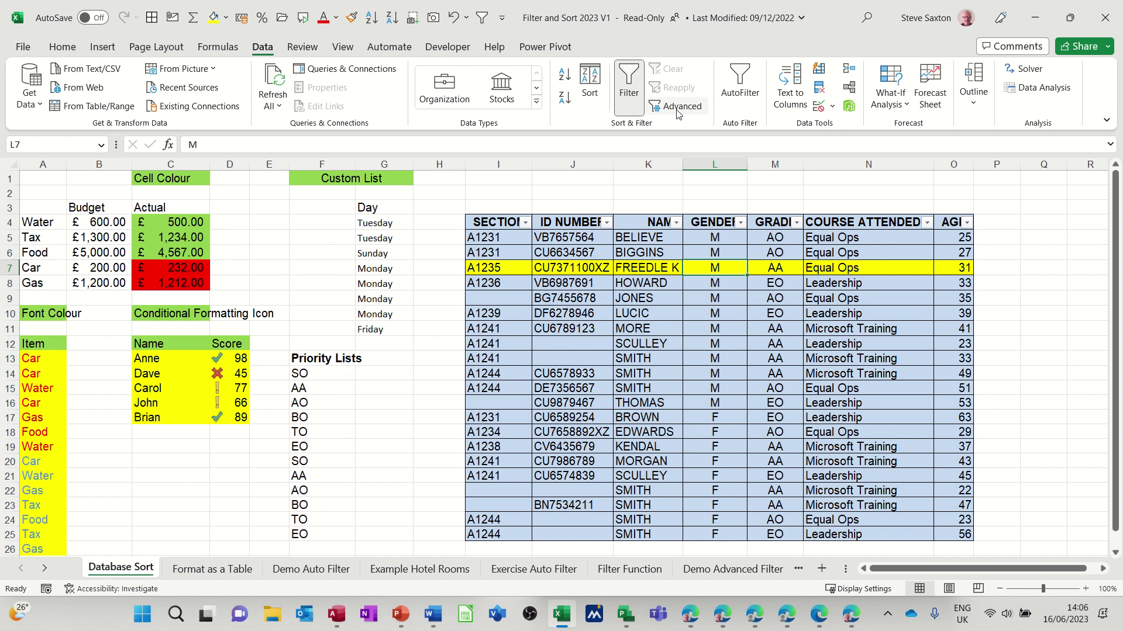
pyautogui.click(694, 111)
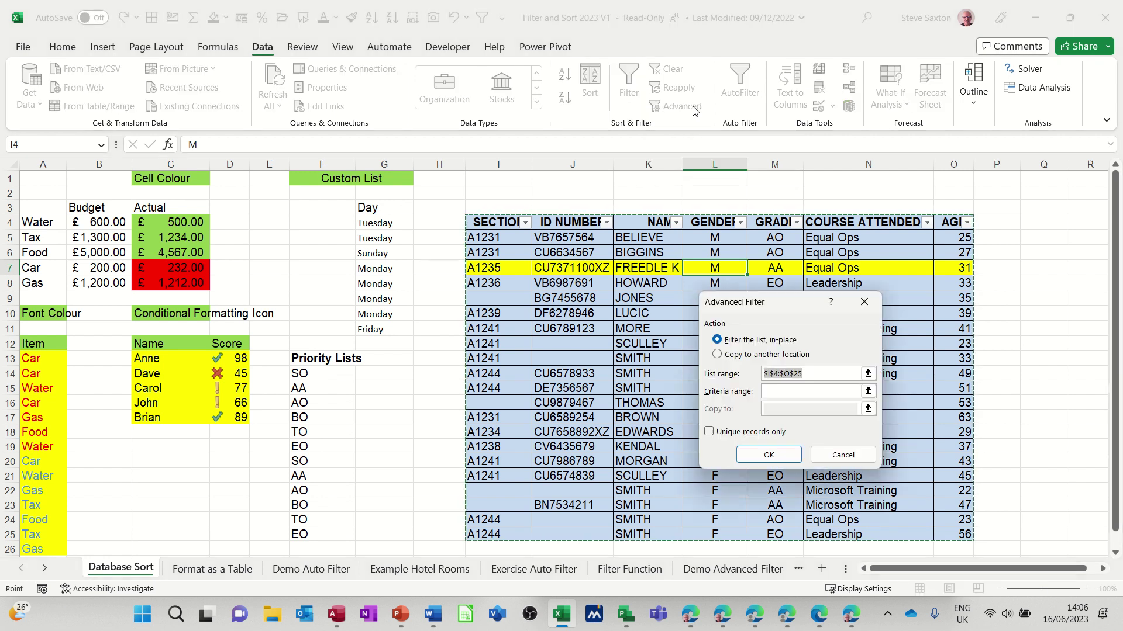
pyautogui.click(863, 303)
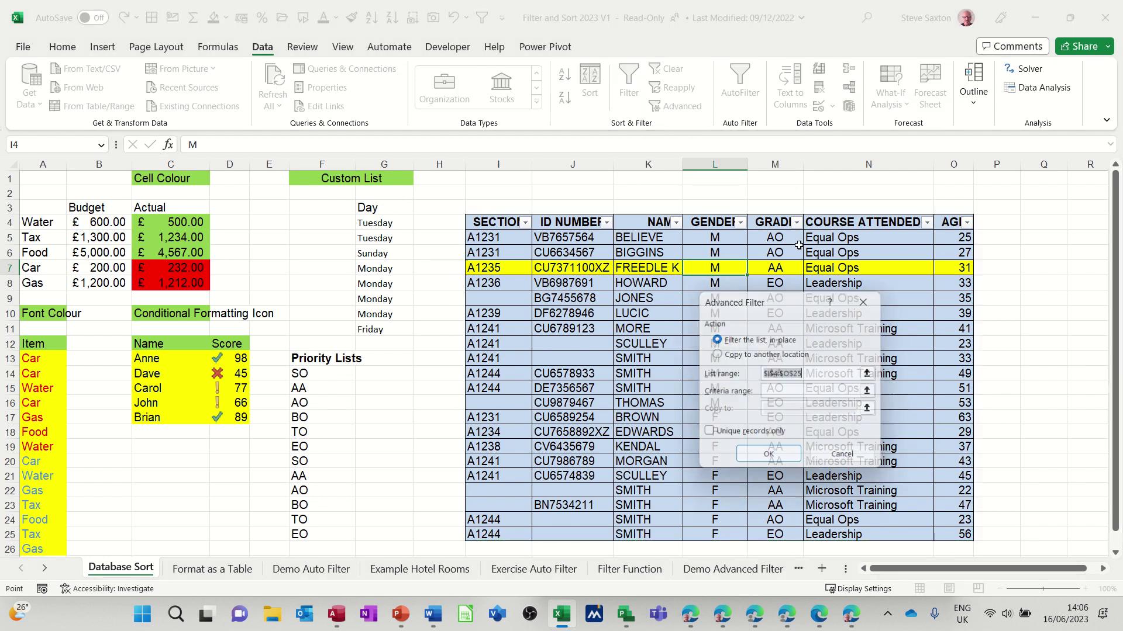